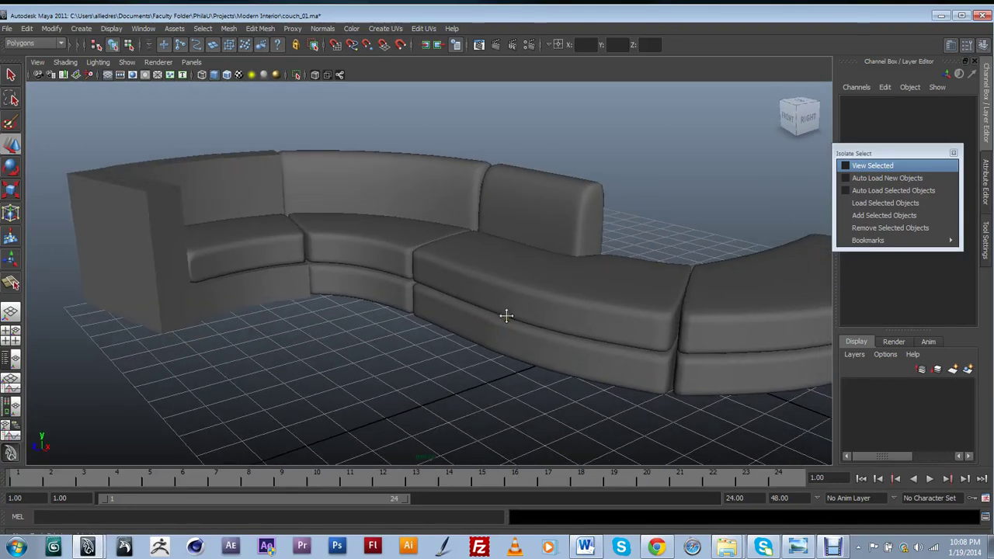
Examine the couch sections from several angles, selecting the middle backrest and base, the seat cushion and the adjoining base
alt+drag(502, 323, 515, 329)
click(428, 208)
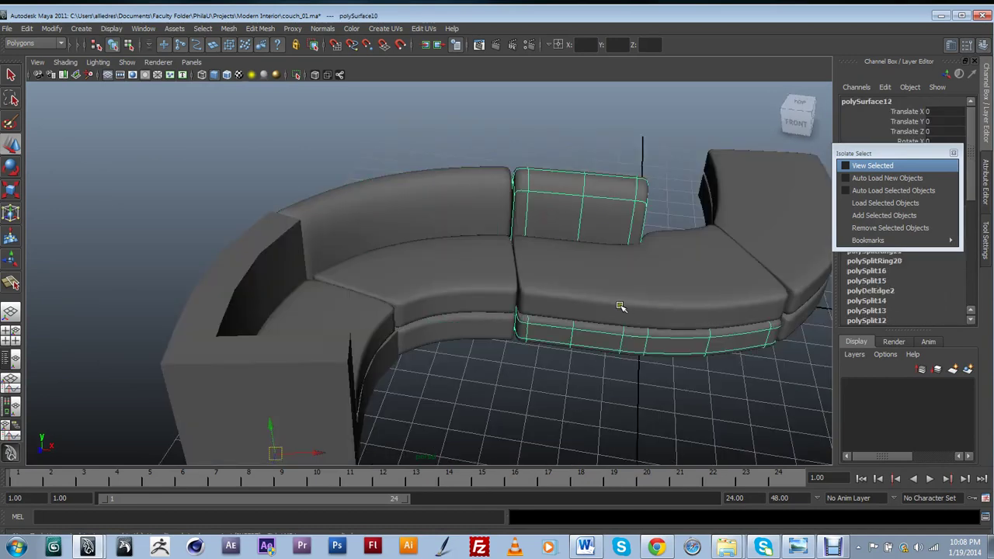
alt+drag(709, 356, 533, 321)
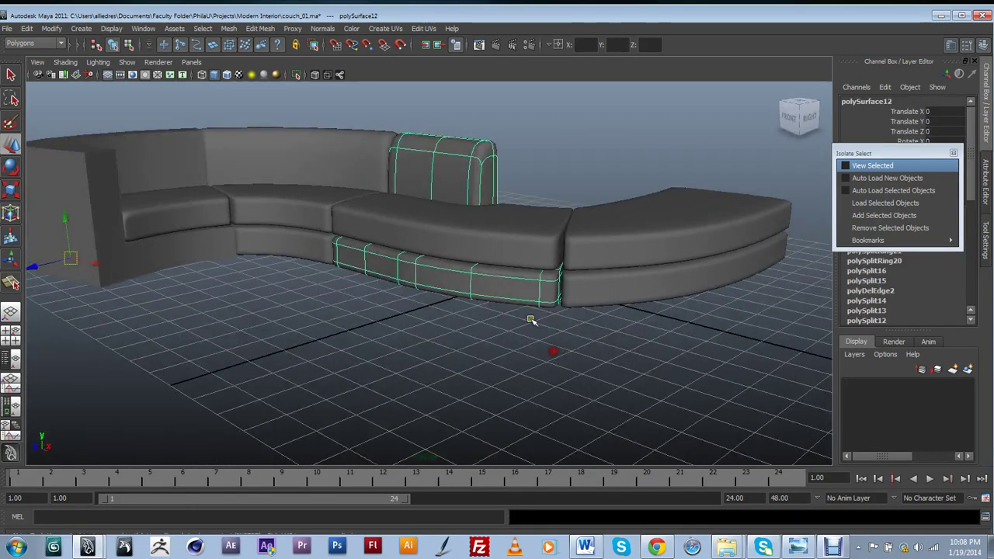
click(482, 245)
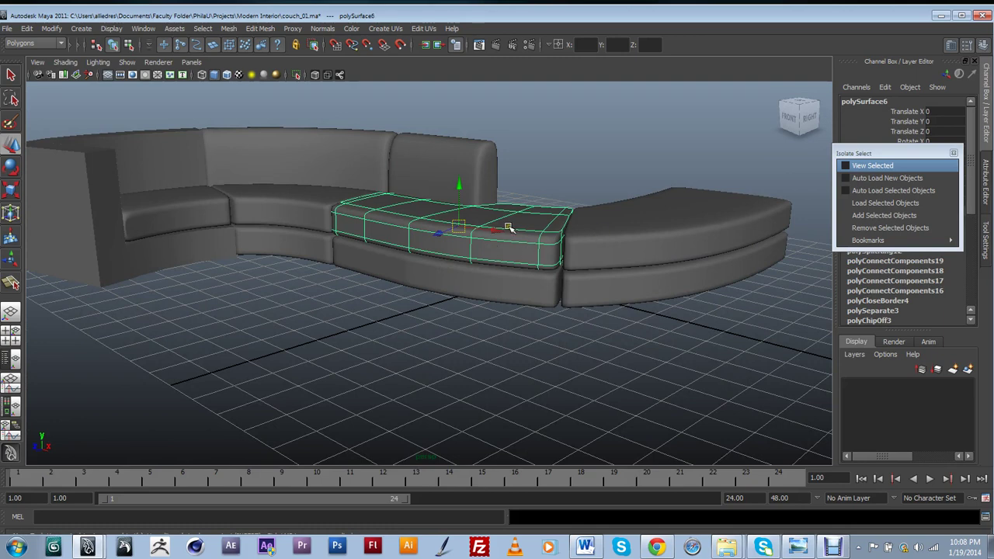
click(470, 170)
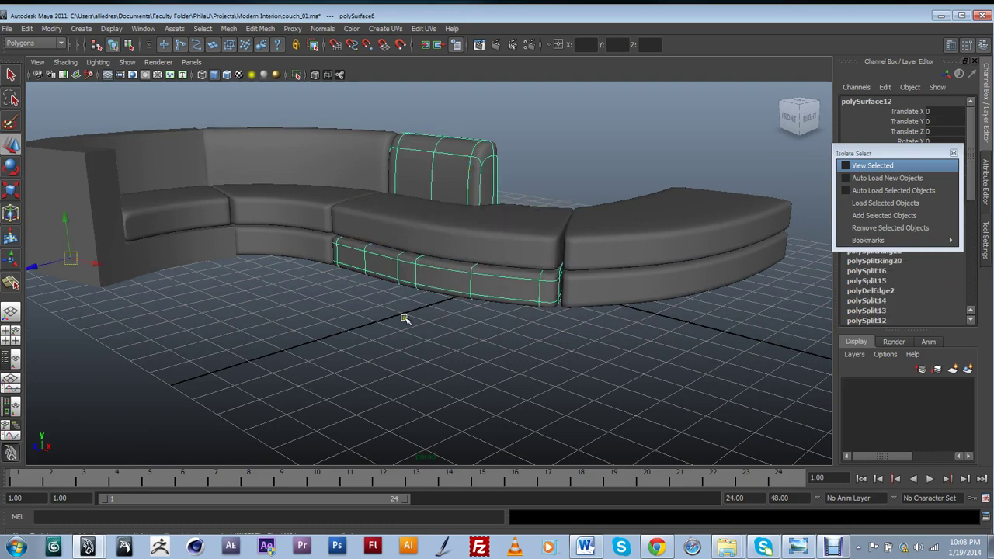
alt+drag(404, 318, 345, 243)
click(631, 379)
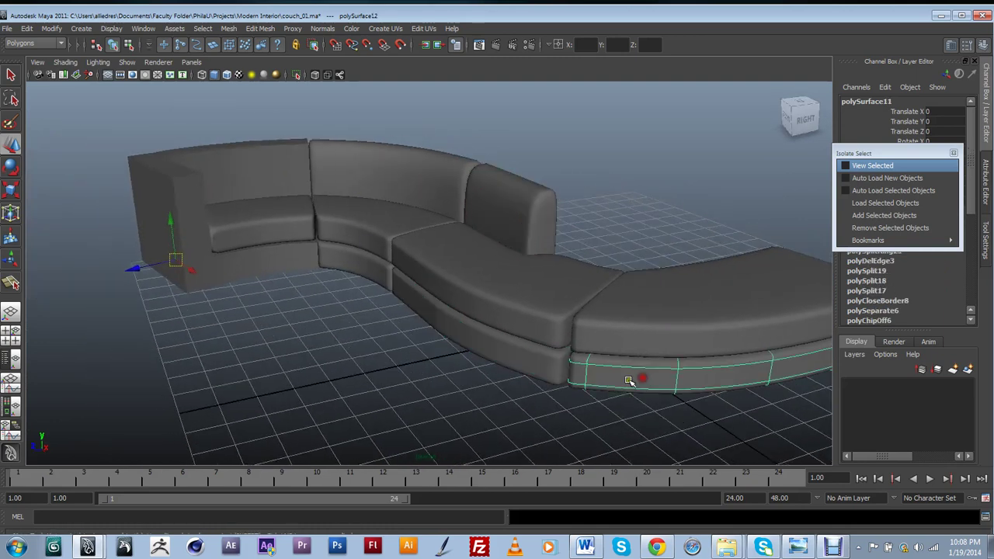
Select the blocky end section with the armrest and isolate it in the viewport
click(292, 262)
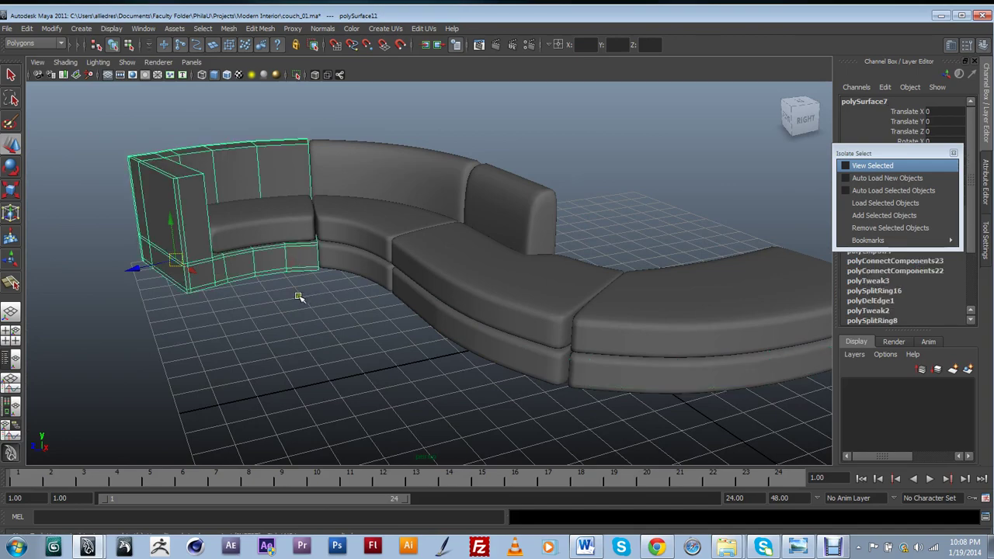
alt+drag(270, 283, 297, 285)
alt+middle_drag(298, 284, 373, 303)
alt+right_drag(373, 304, 444, 311)
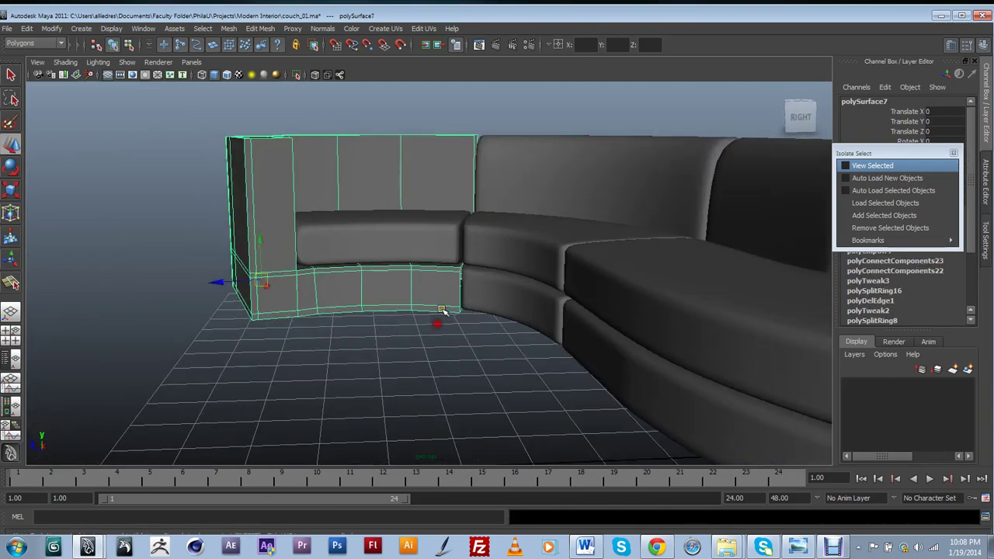
alt+drag(443, 311, 435, 273)
scroll(452, 303, up, 1)
alt+right_drag(435, 273, 337, 337)
alt+drag(337, 337, 394, 362)
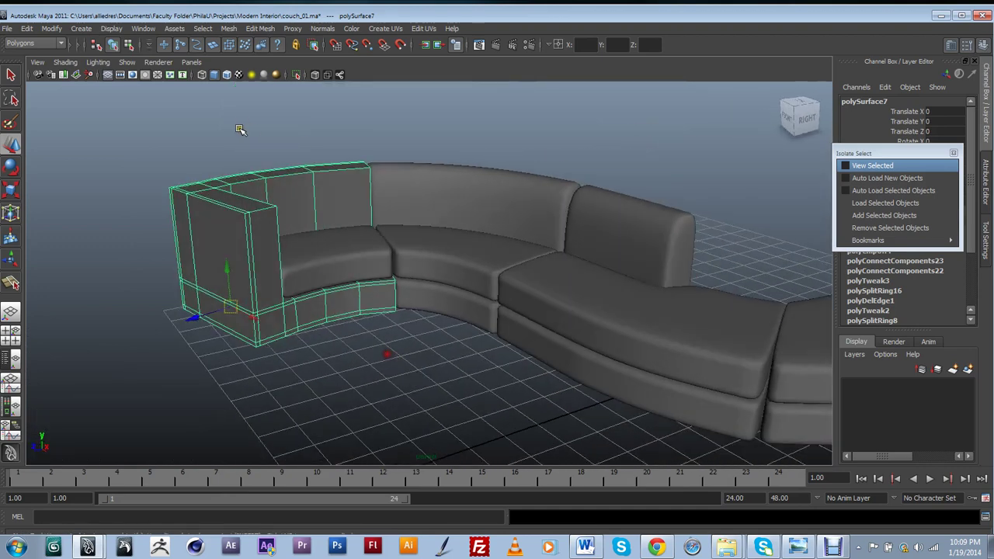
click(847, 166)
alt+drag(458, 326, 588, 342)
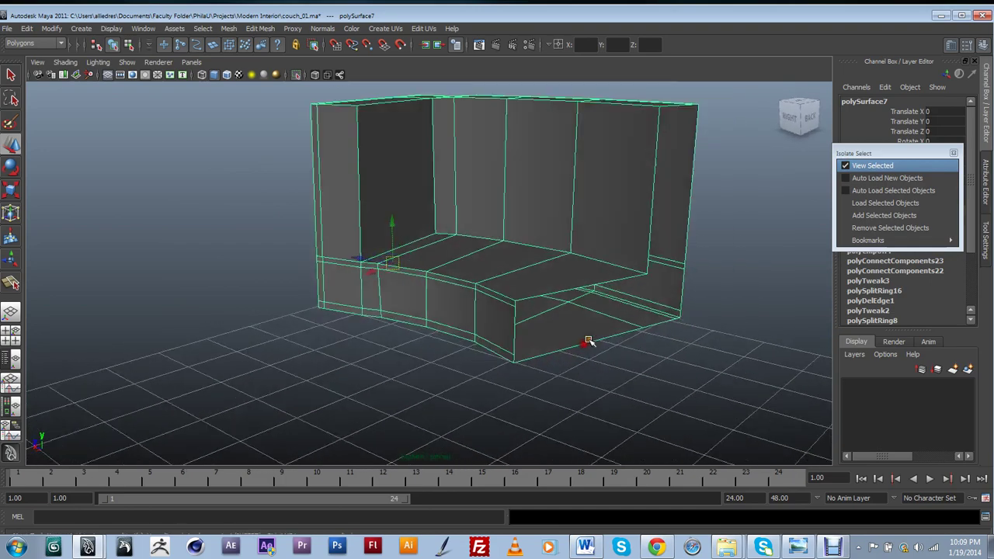
Close the open side of the isolated end section by filling the hole along its border edges
alt+middle_drag(588, 340, 388, 304)
alt+drag(389, 305, 411, 287)
alt+middle_drag(344, 210, 395, 253)
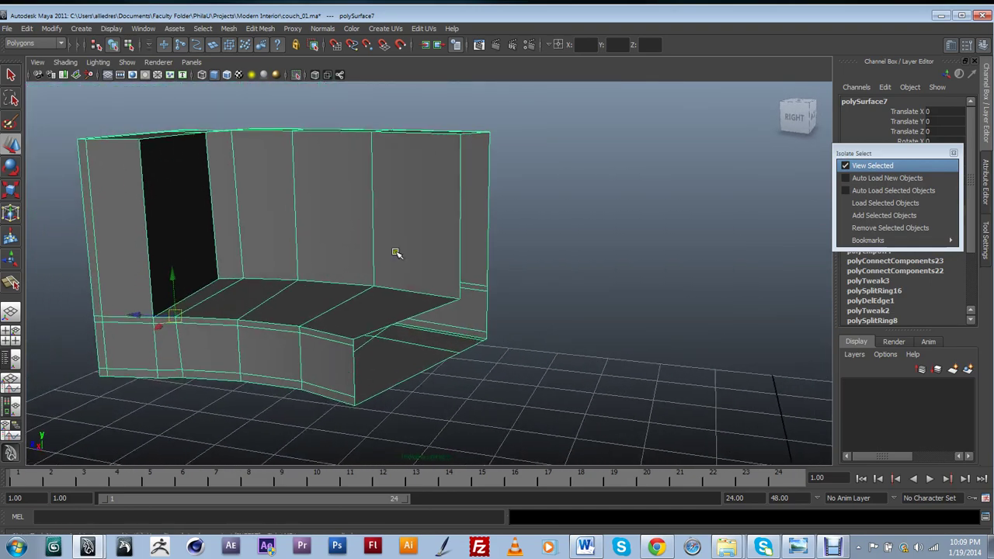
click(230, 29)
click(257, 225)
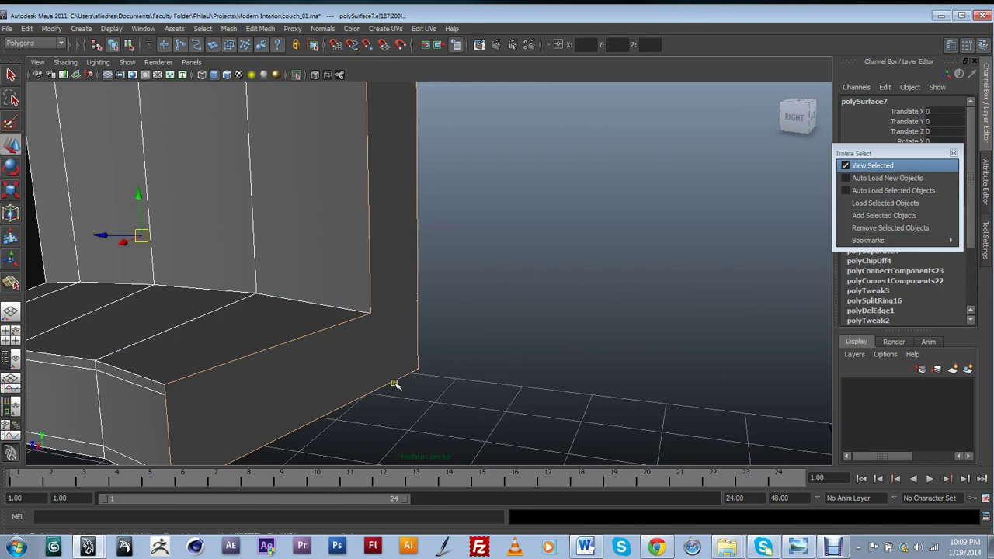
Connect the front and back vertices just above the bottom edge of the newly filled side face
alt+middle_drag(357, 354, 489, 299)
alt+drag(424, 365, 433, 342)
click(369, 320)
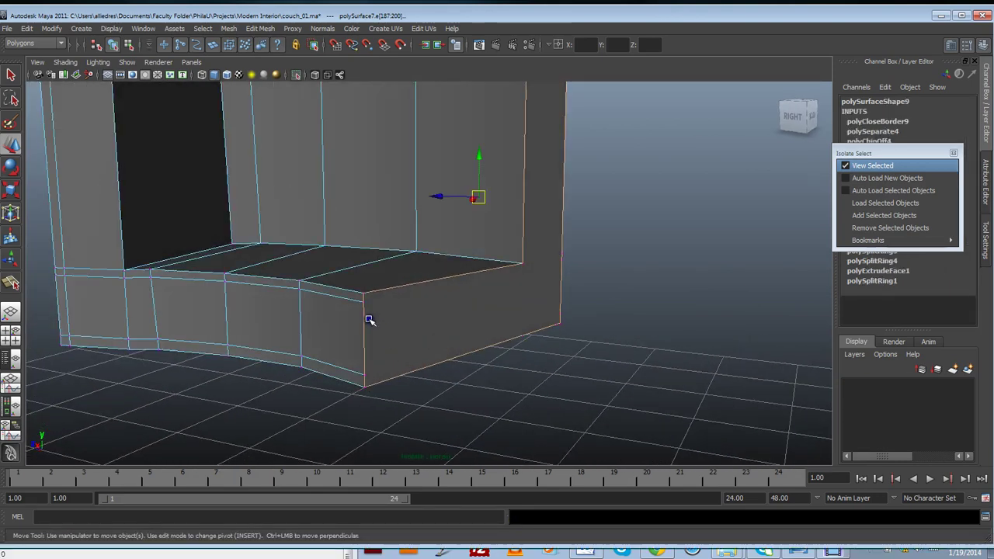
click(365, 381)
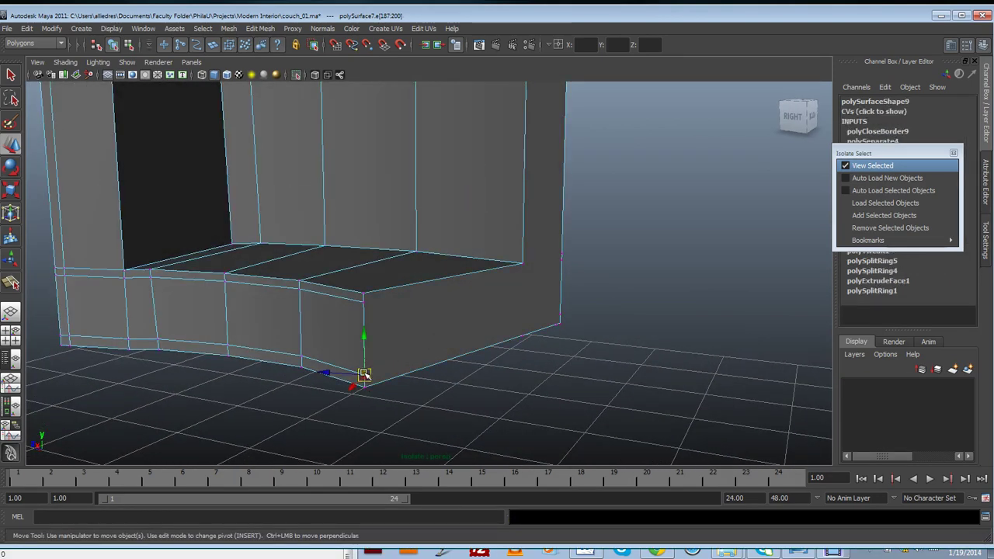
shift+click(560, 317)
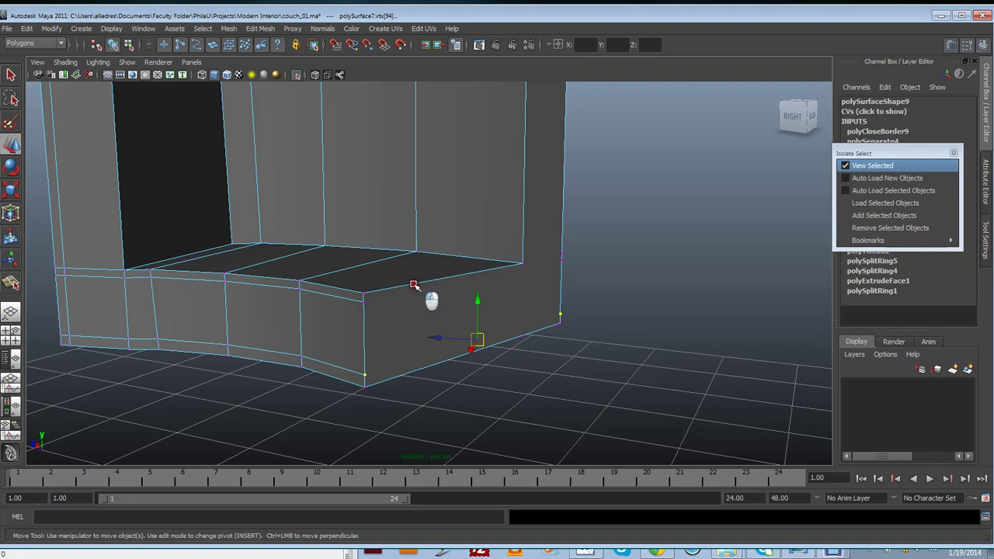
key(g)
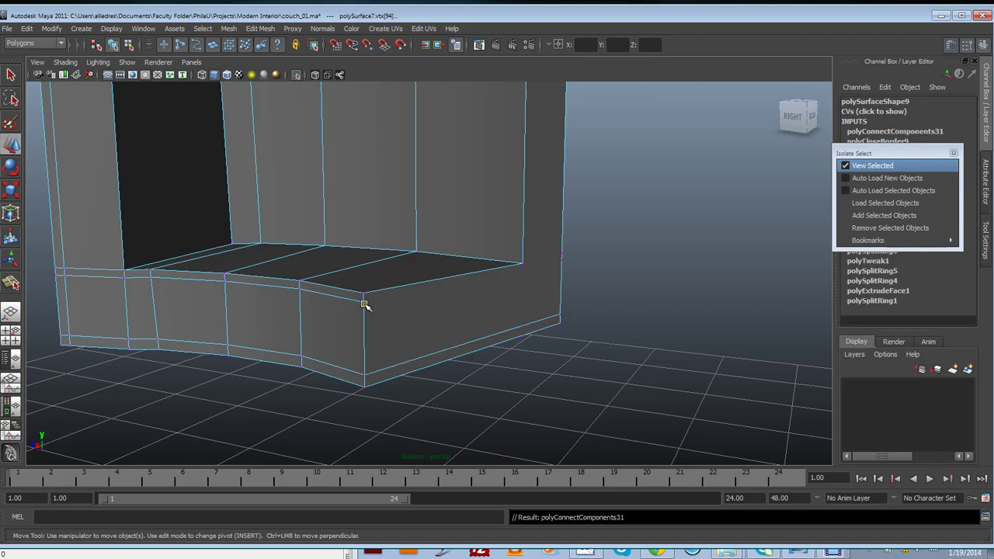
Connect the front vertex below the seat edge to the back edge, and the seat's inner corner to the back edge above it
click(364, 303)
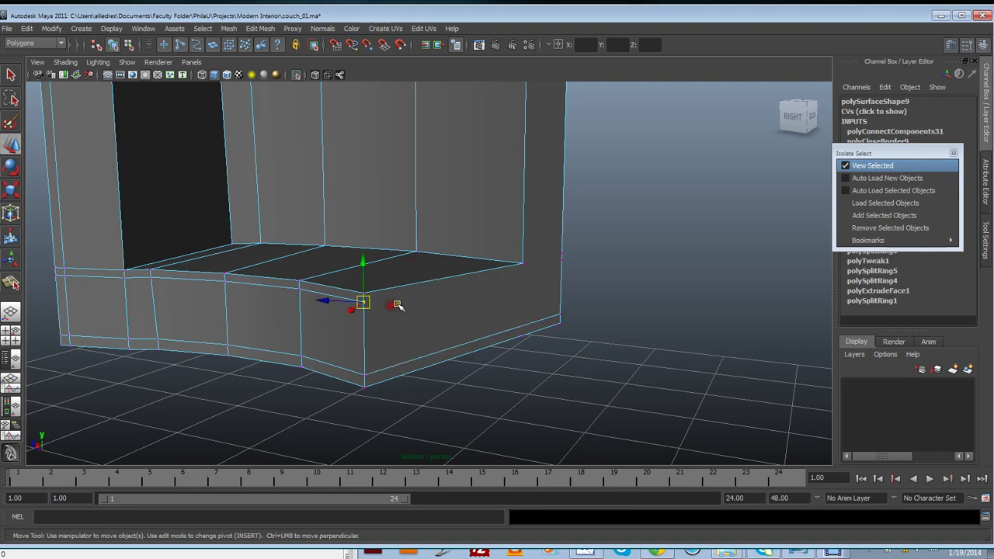
shift+click(561, 258)
shift+right_drag(559, 282, 557, 287)
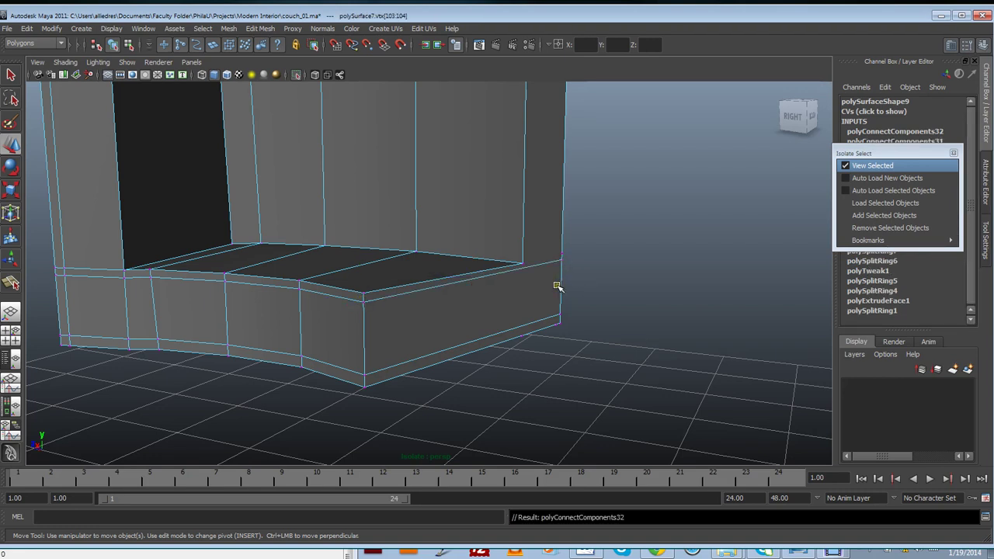
click(524, 264)
shift+click(562, 257)
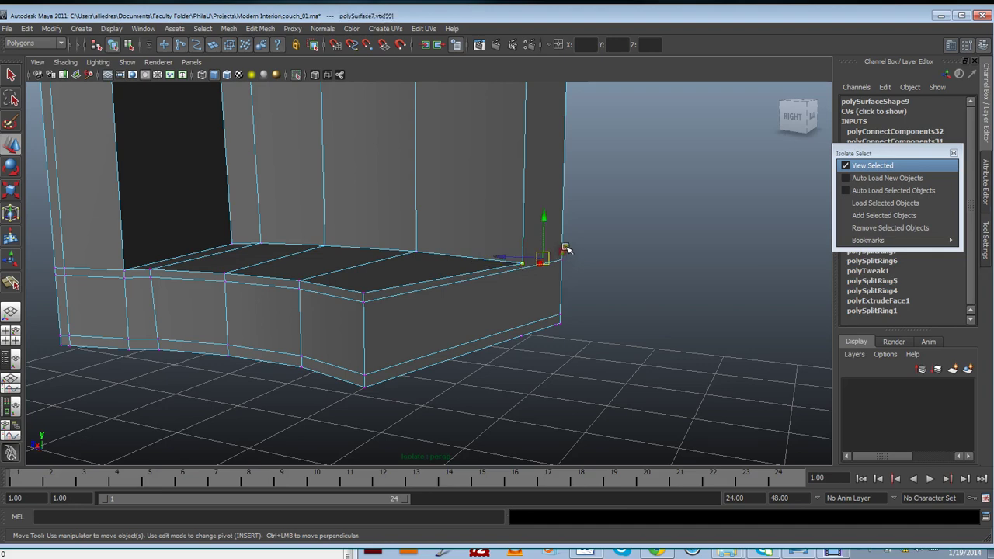
key(g)
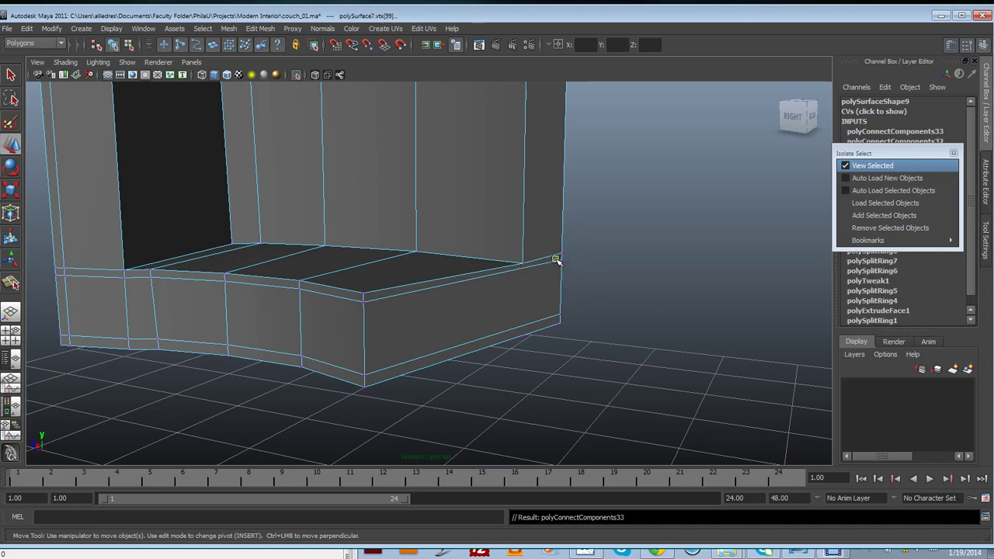
Split the filled side face with a vertical cut near its back edge, running down through the horizontal edges to the bottom
alt+drag(556, 261, 464, 195)
alt+right_drag(463, 195, 424, 347)
alt+drag(425, 346, 427, 317)
alt+right_drag(426, 318, 444, 284)
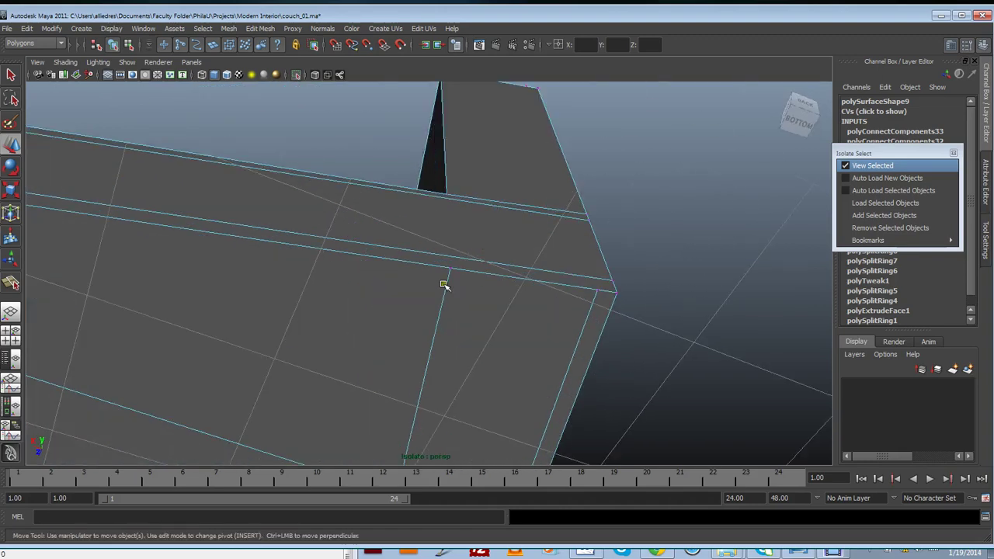
alt+drag(443, 285, 447, 298)
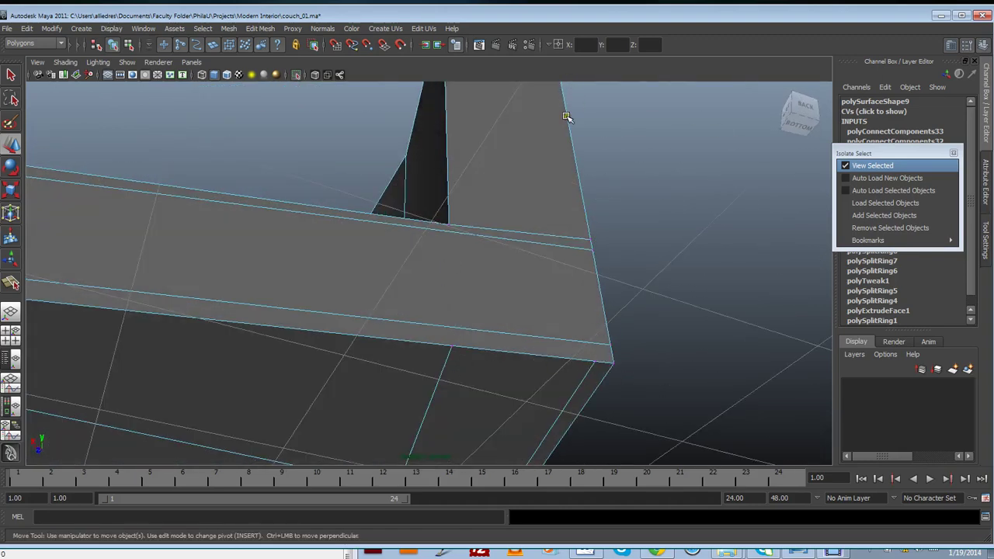
alt+drag(570, 116, 529, 291)
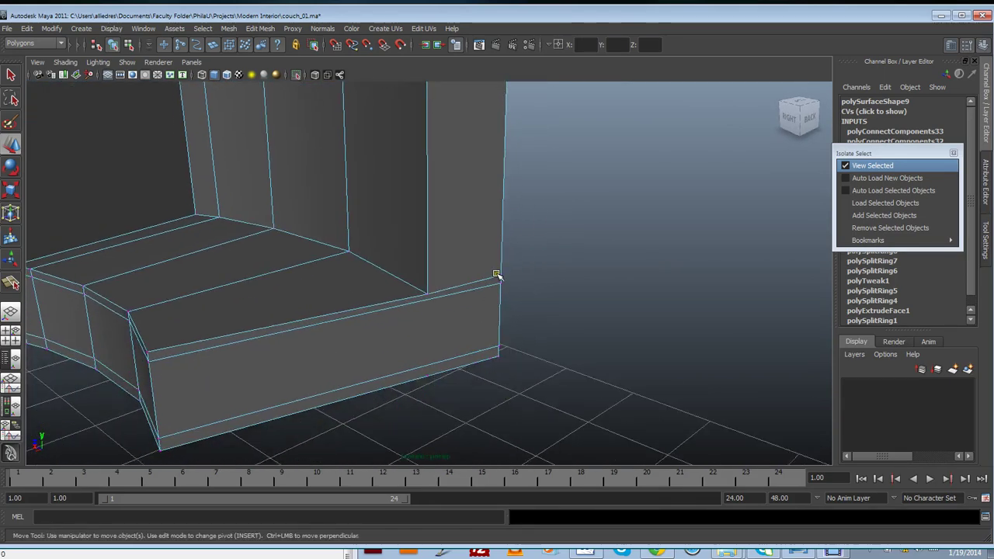
mouse_move(494, 364)
alt+mouse_down()
mouse_move(473, 321)
mouse_move(505, 371)
mouse_move(497, 351)
alt+mouse_up()
click(260, 29)
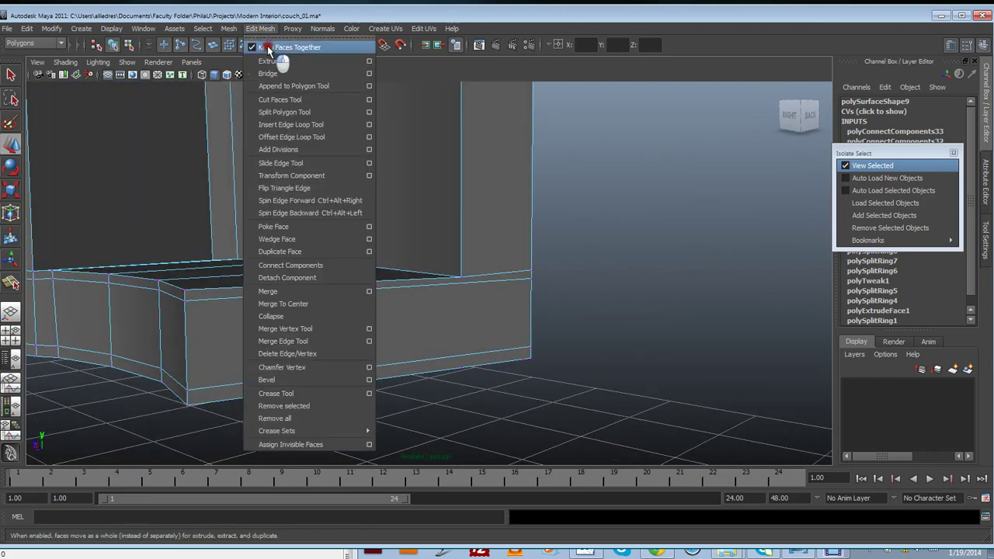
click(286, 113)
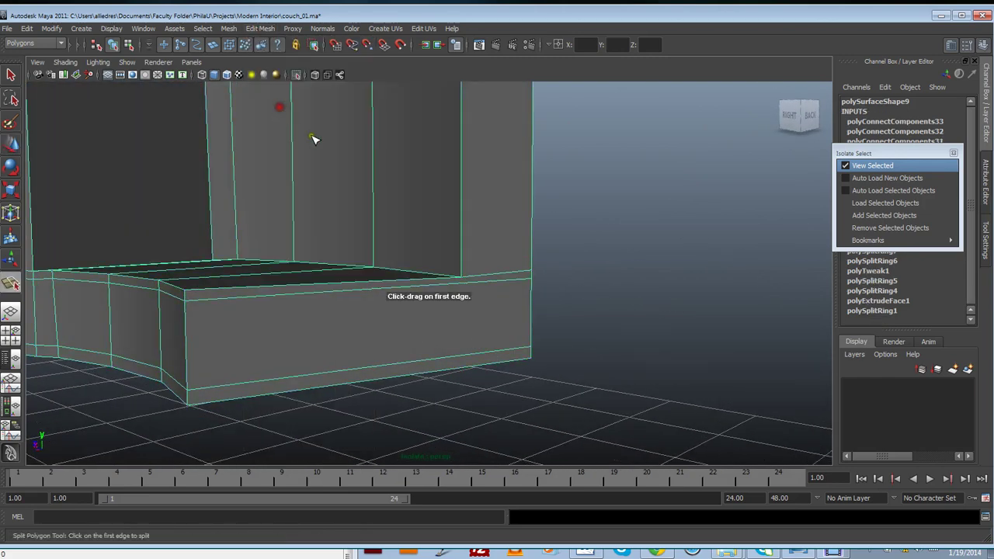
alt+drag(523, 186, 486, 218)
alt+drag(505, 171, 533, 248)
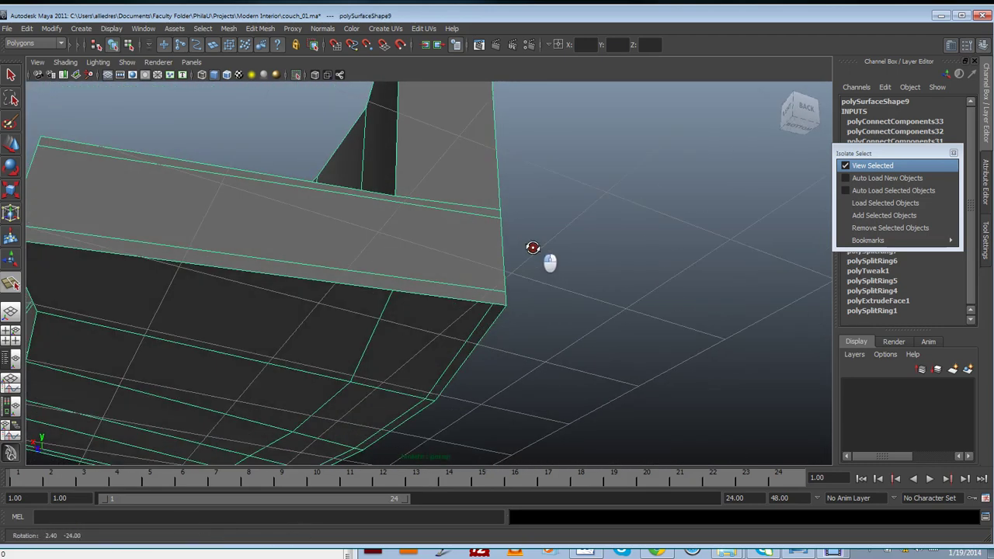
click(485, 211)
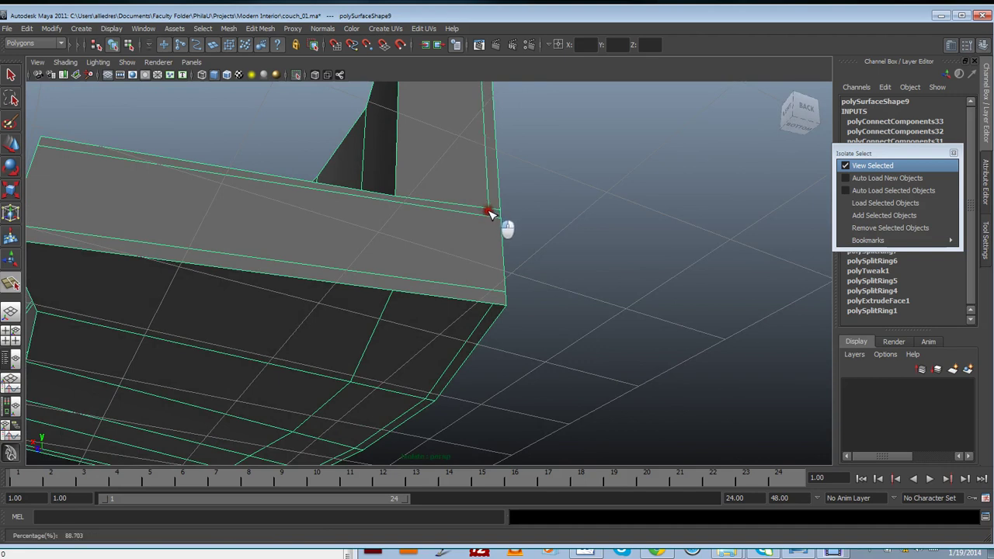
click(487, 217)
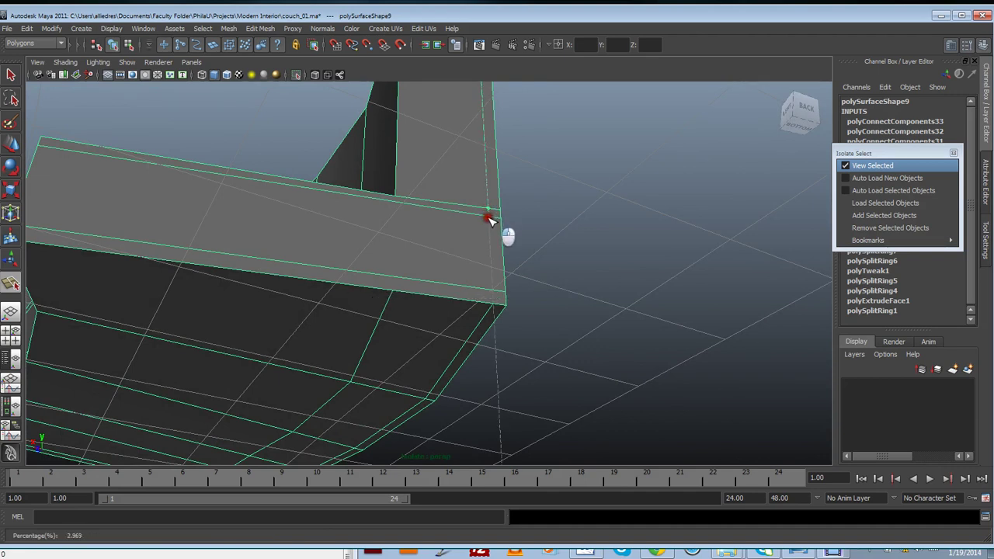
drag(490, 219, 489, 220)
drag(488, 293, 494, 299)
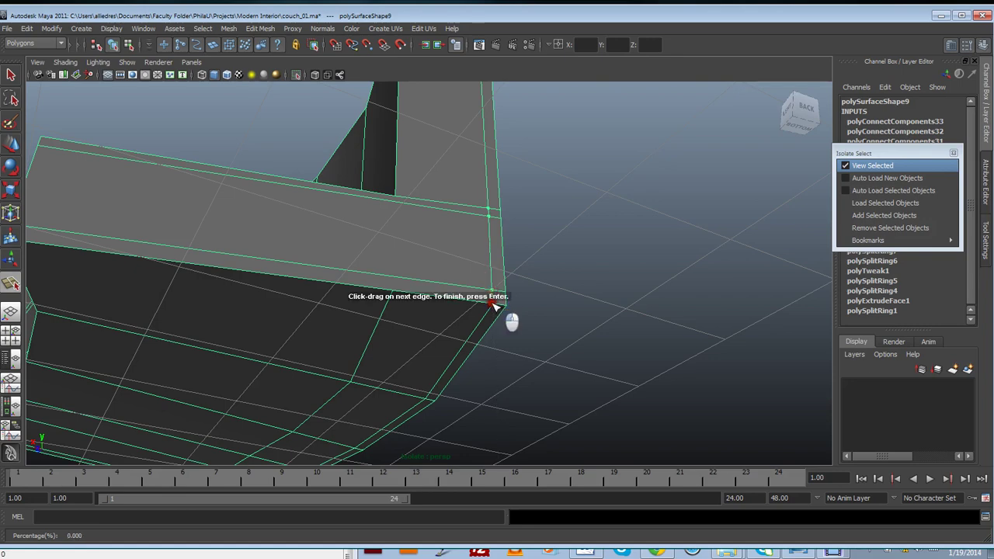
key(Return)
Split the side face vertically from the seat's inner corner down to the existing edge on the underside
alt+drag(469, 295, 432, 257)
mouse_move(423, 347)
alt+mouse_down()
mouse_move(435, 313)
mouse_move(435, 349)
alt+mouse_up()
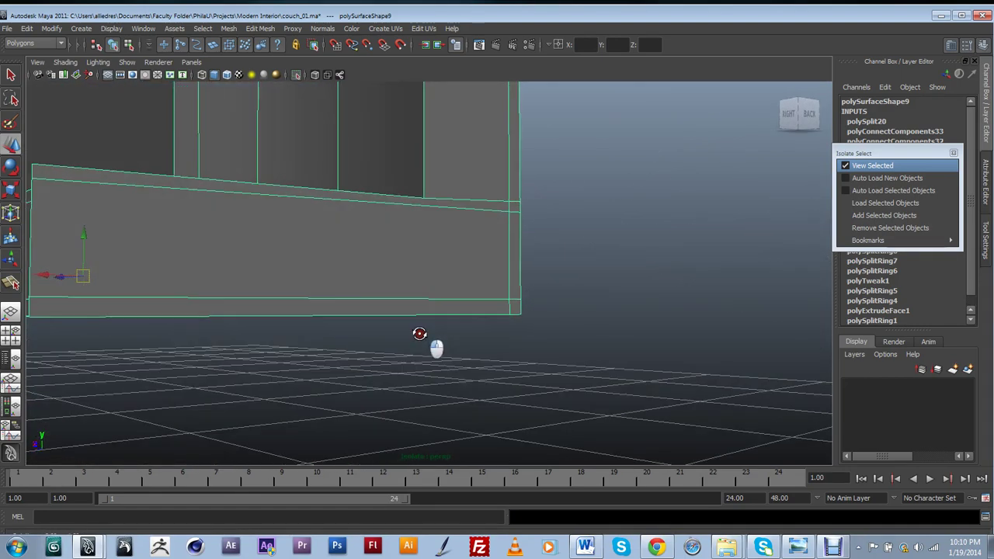
click(425, 201)
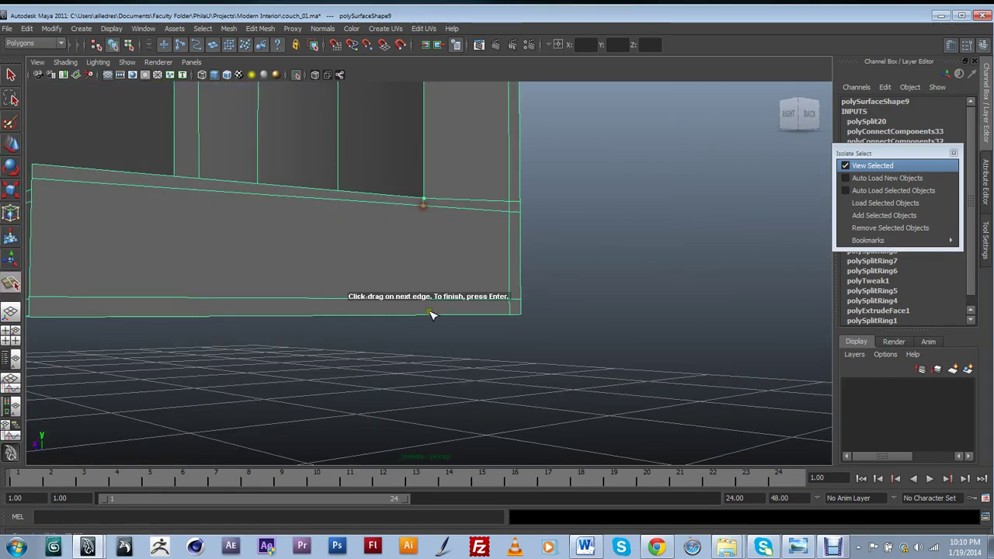
alt+drag(445, 323, 417, 264)
click(413, 254)
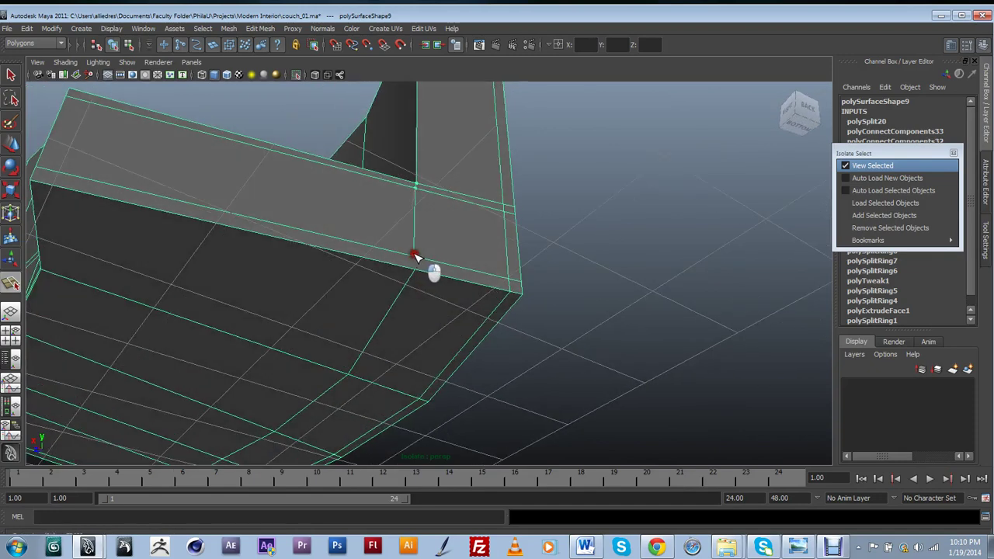
mouse_move(415, 256)
mouse_down()
mouse_move(411, 273)
mouse_move(426, 275)
mouse_move(422, 349)
mouse_move(365, 344)
mouse_move(455, 384)
mouse_move(484, 370)
mouse_up()
key(Return)
Turn on the smooth mesh preview for the end section and end the isolation to show the whole couch
key(3)
alt+drag(541, 353, 515, 276)
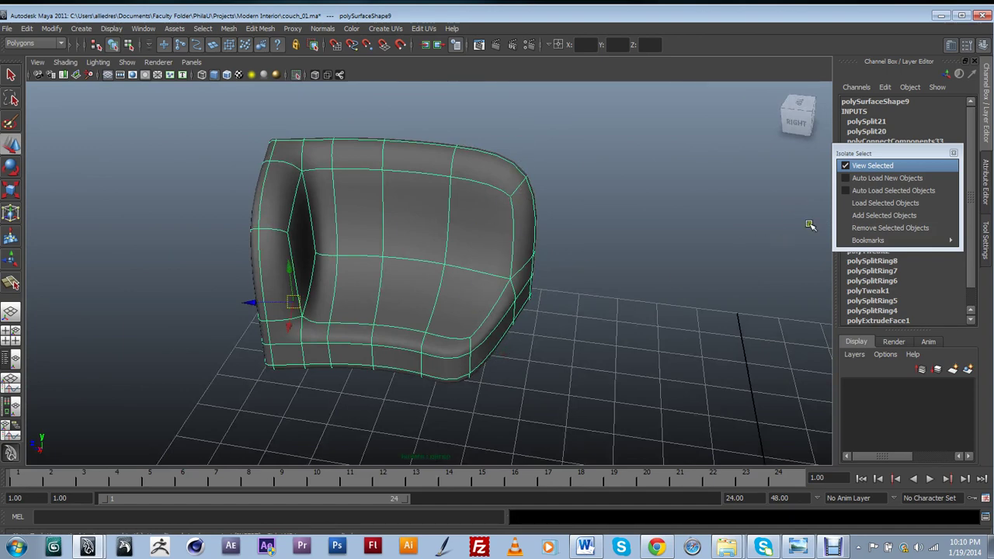
click(845, 167)
alt+drag(533, 233, 515, 229)
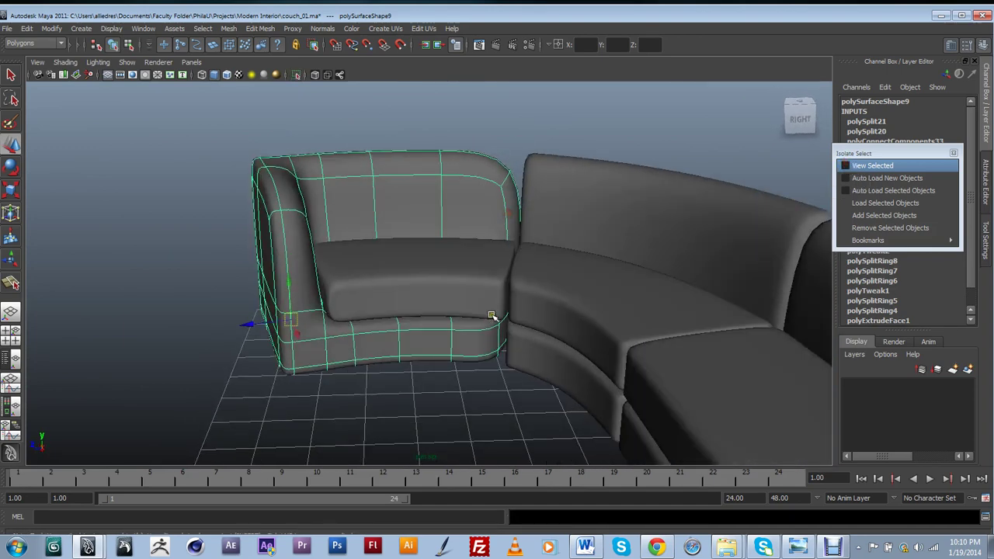
Insert an edge loop on the end section close to the side that meets the neighbouring curved section
scroll(563, 202, up, 3)
alt+drag(538, 148, 525, 417)
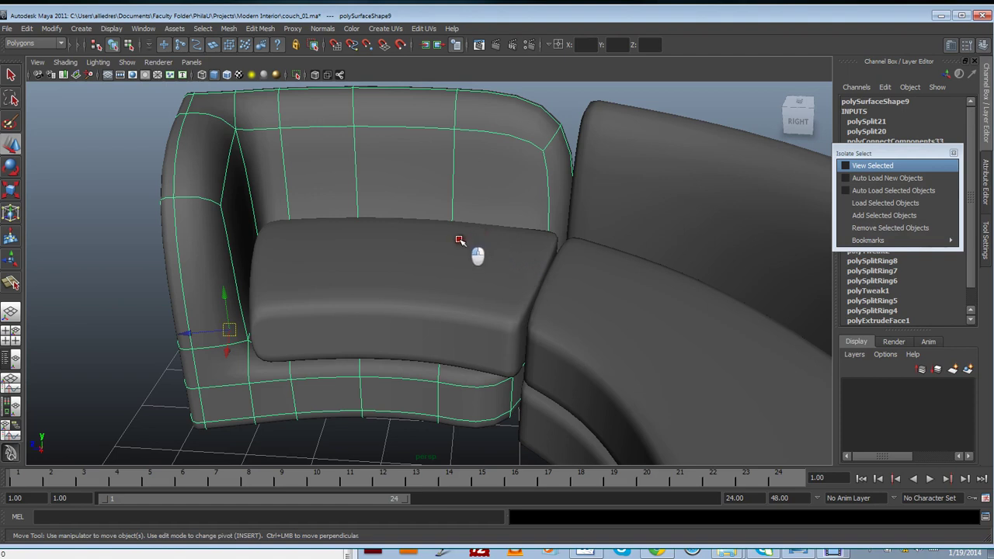
shift+right_drag(459, 239, 517, 206)
drag(560, 116, 567, 118)
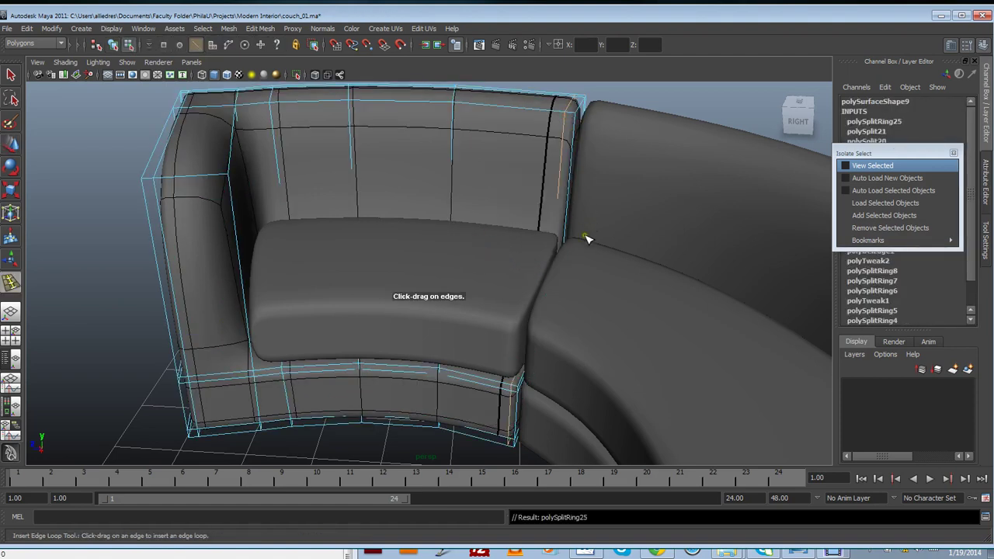
Compare the end section's arm, back and seat with the reference photo of the couch
alt+drag(587, 240, 341, 319)
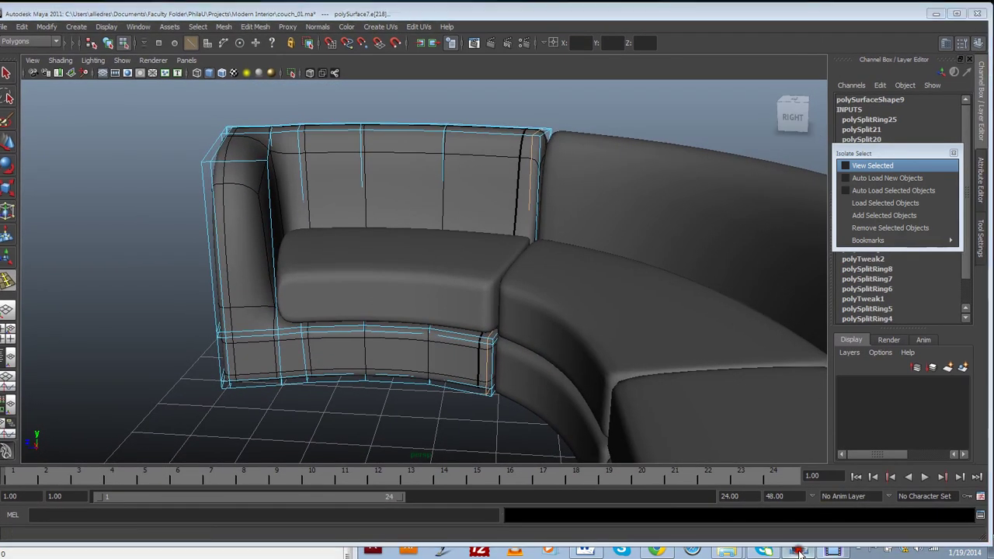
click(798, 548)
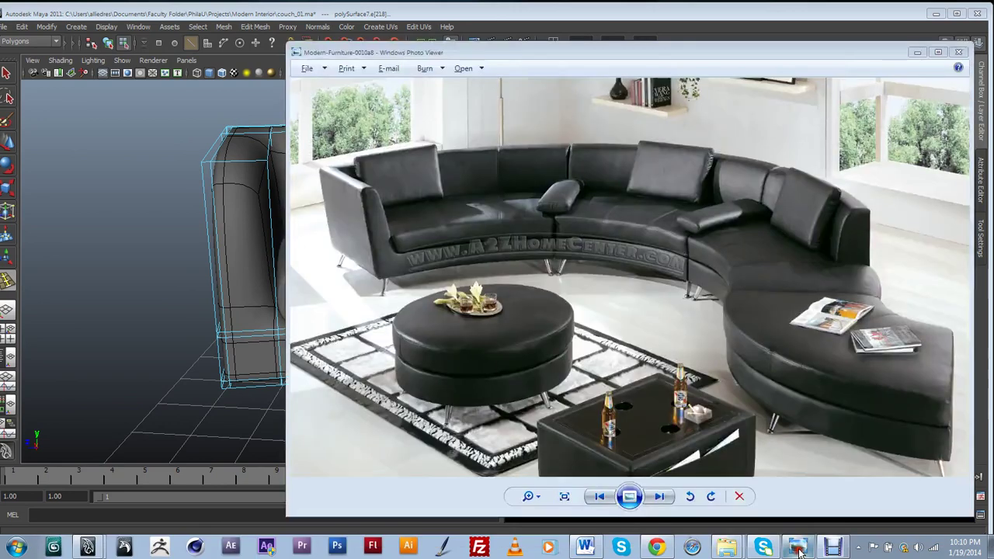
drag(397, 57, 505, 54)
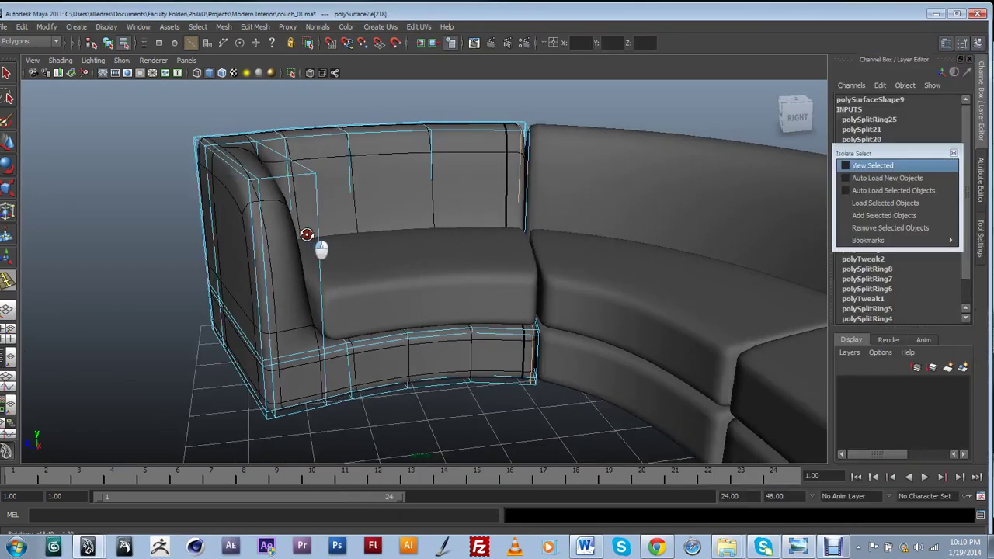
alt+drag(295, 223, 482, 240)
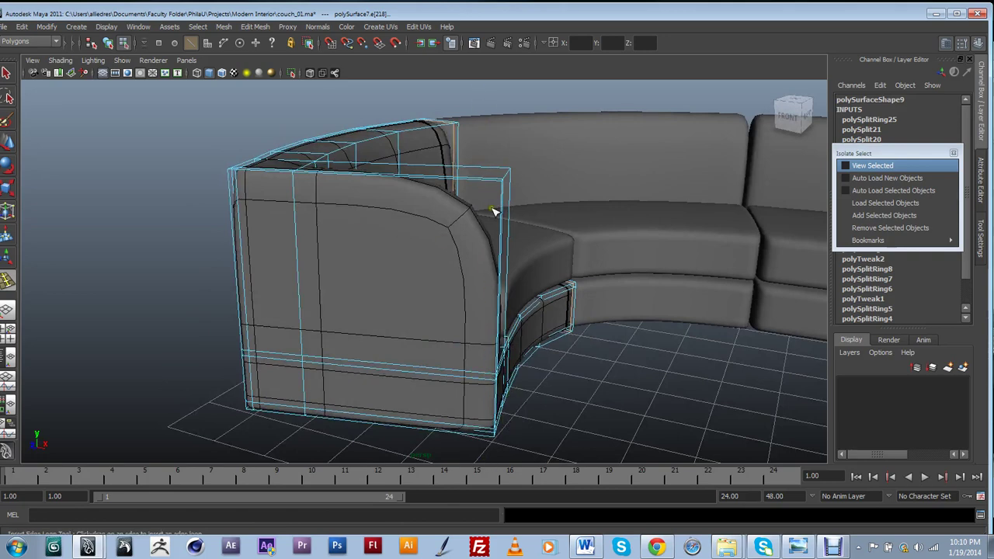
alt+drag(515, 225, 250, 256)
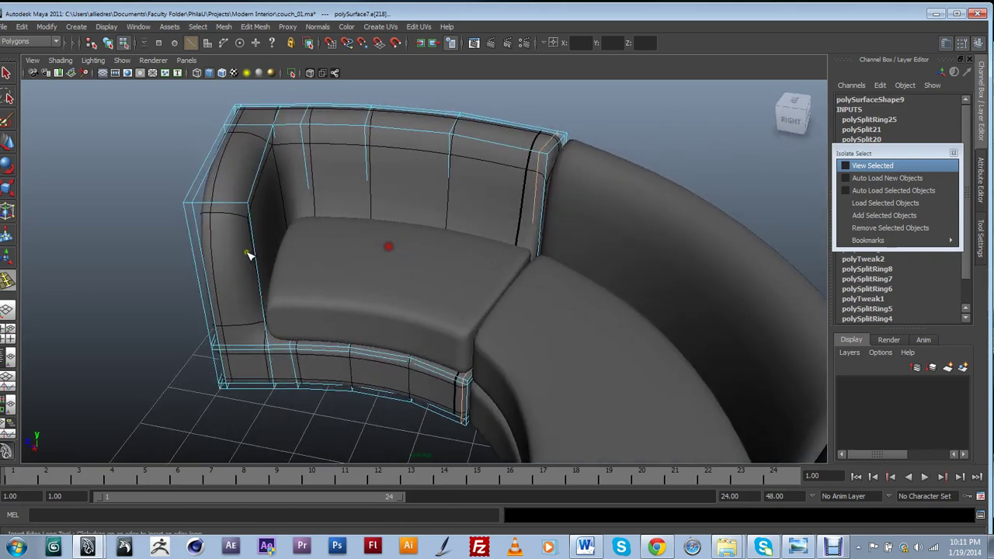
click(798, 547)
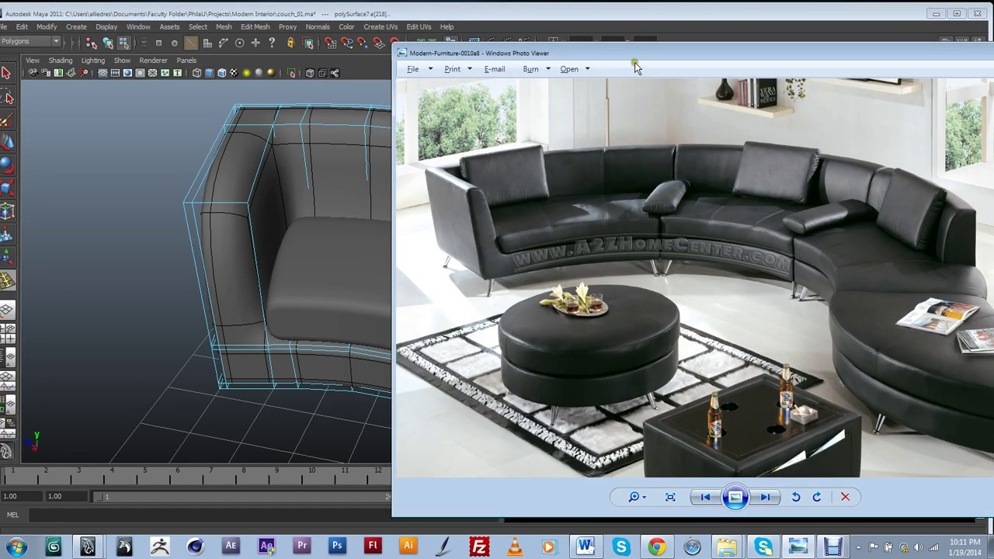
drag(590, 56, 896, 69)
click(648, 225)
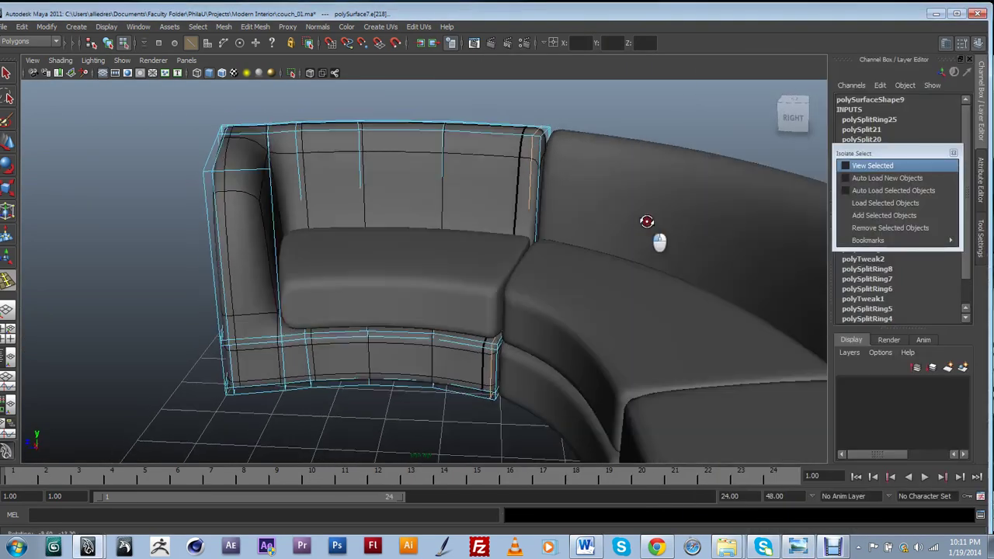
click(799, 547)
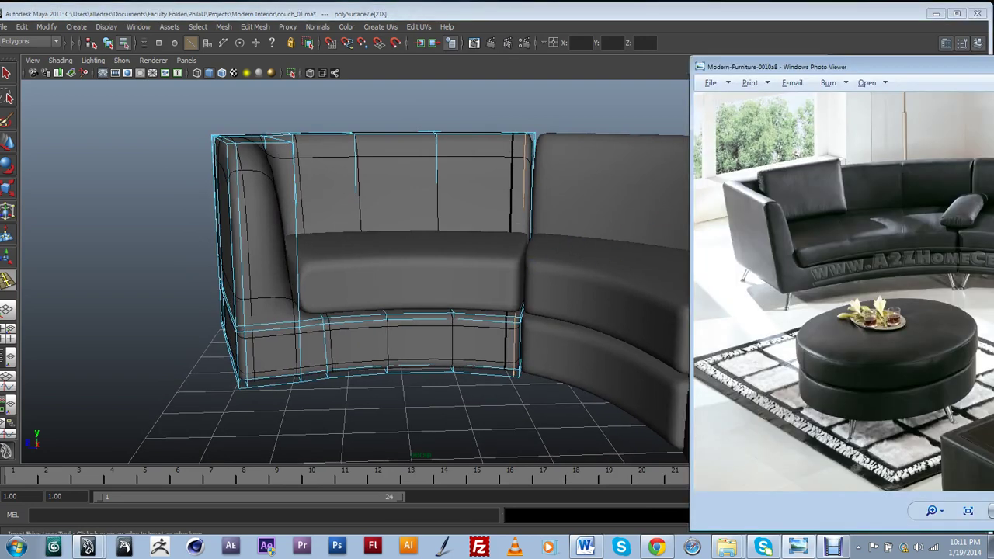
drag(951, 62, 822, 62)
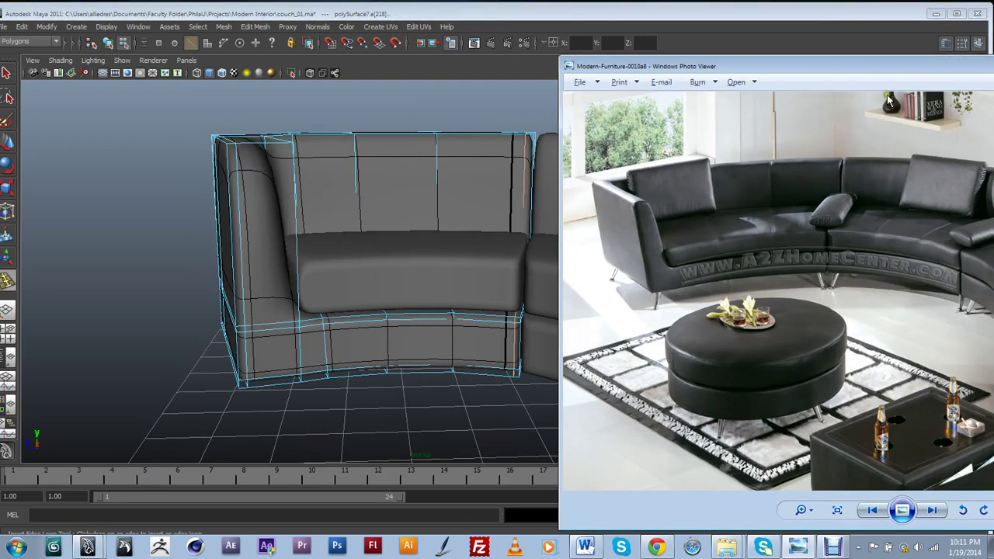
drag(894, 68, 662, 80)
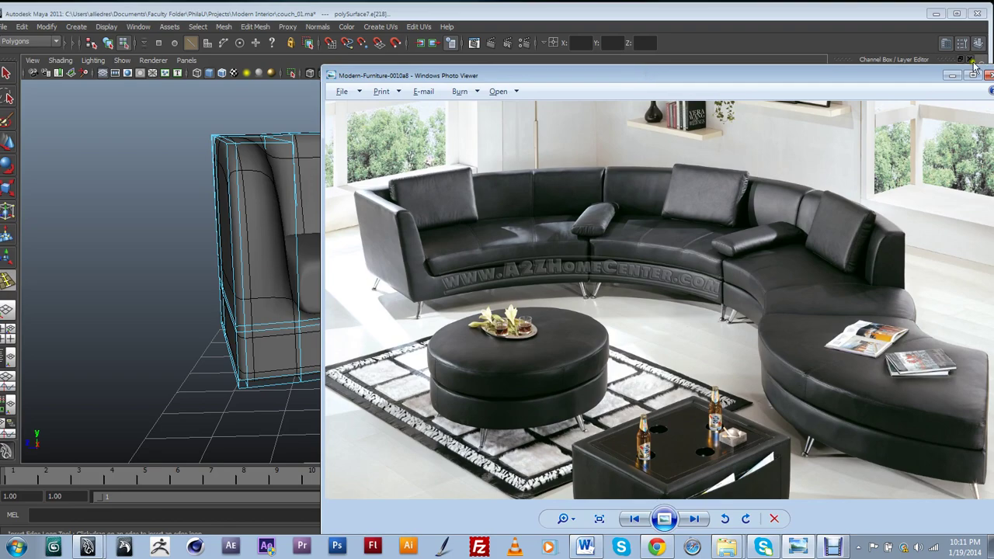
click(953, 75)
Insert an edge loop around the end section's armrest close to its front edge
alt+drag(493, 308, 444, 345)
alt+middle_drag(444, 344, 480, 322)
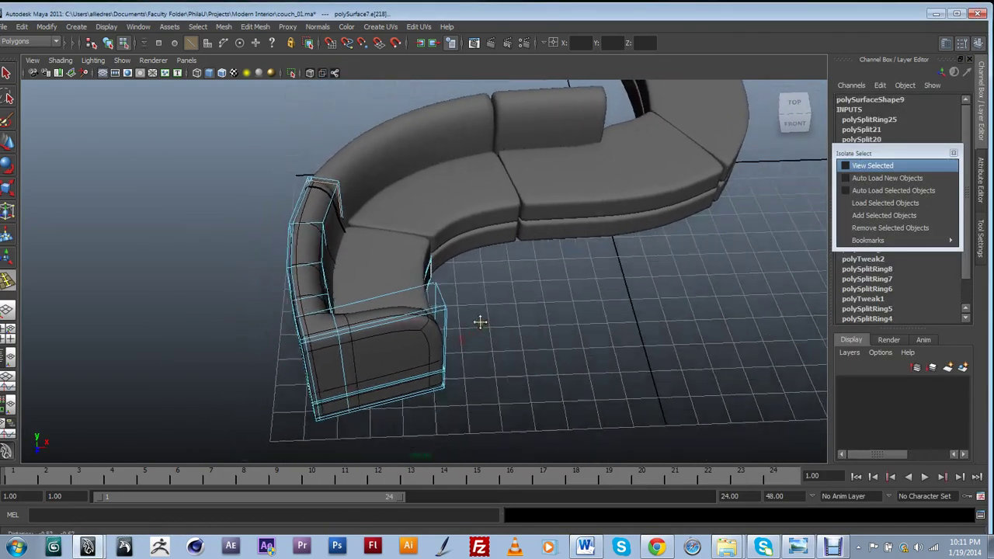
alt+right_drag(480, 323, 519, 303)
drag(518, 288, 612, 325)
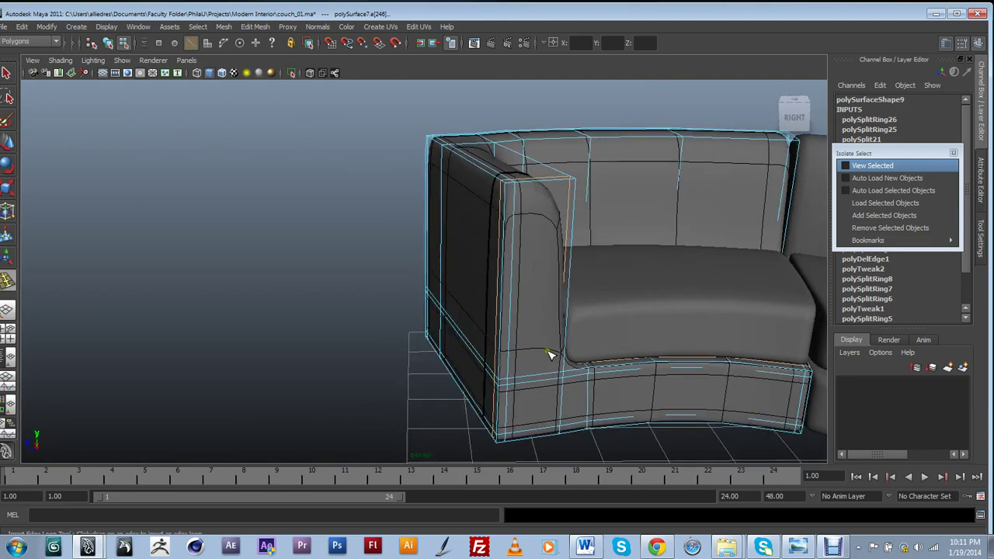
alt+drag(548, 355, 511, 224)
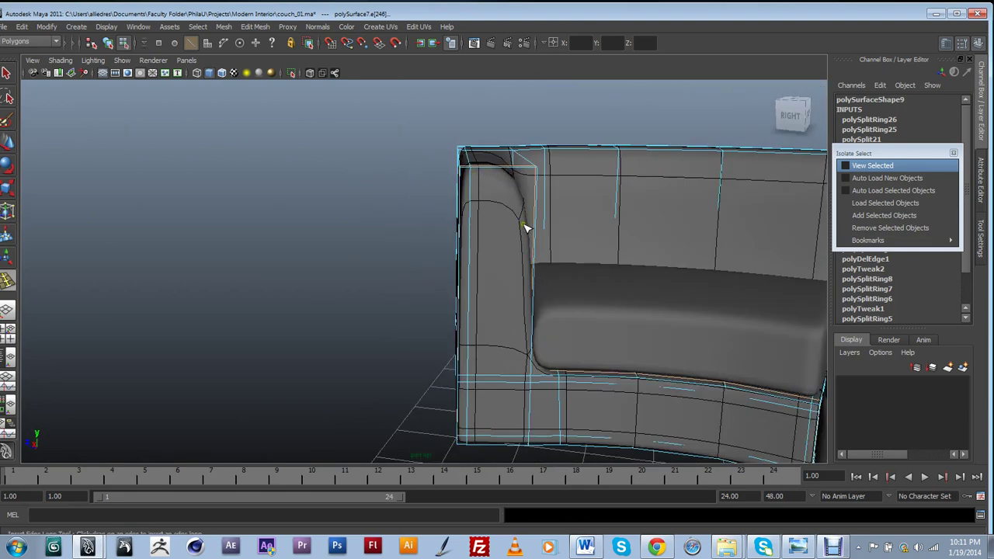
alt+drag(506, 178, 422, 222)
scroll(474, 251, up, 3)
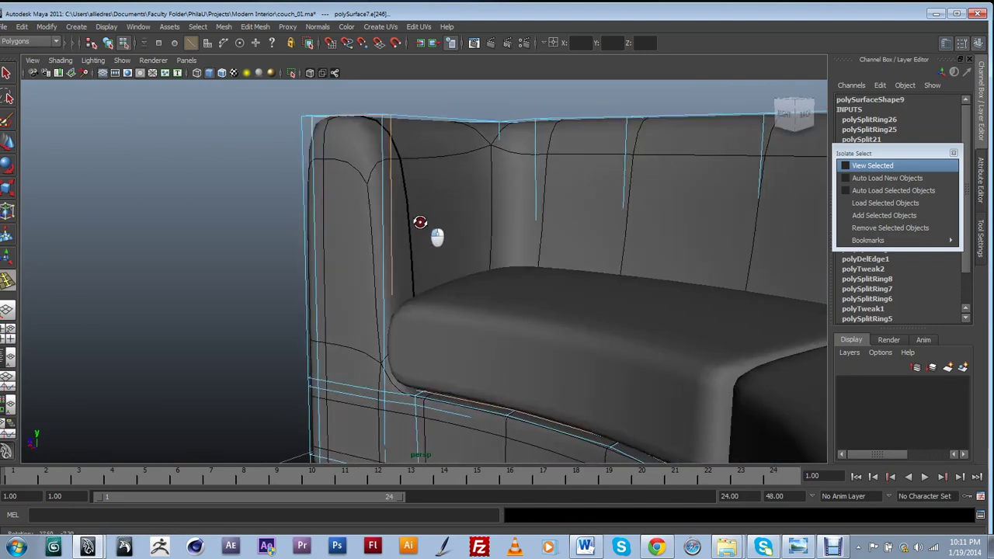
alt+drag(384, 111, 417, 186)
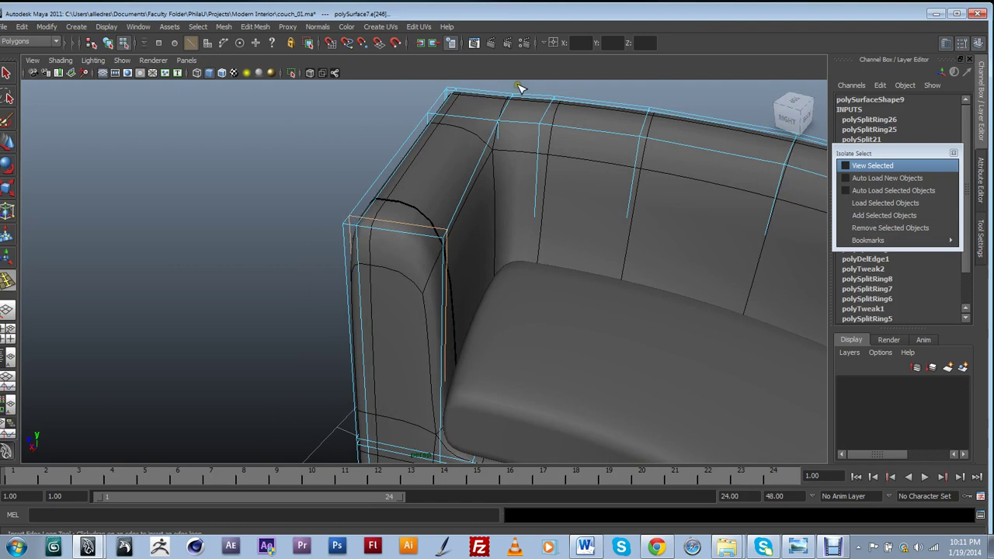
alt+right_drag(570, 263, 490, 319)
mouse_move(490, 319)
alt+mouse_down()
mouse_move(577, 290)
mouse_move(480, 297)
mouse_move(497, 312)
alt+mouse_up()
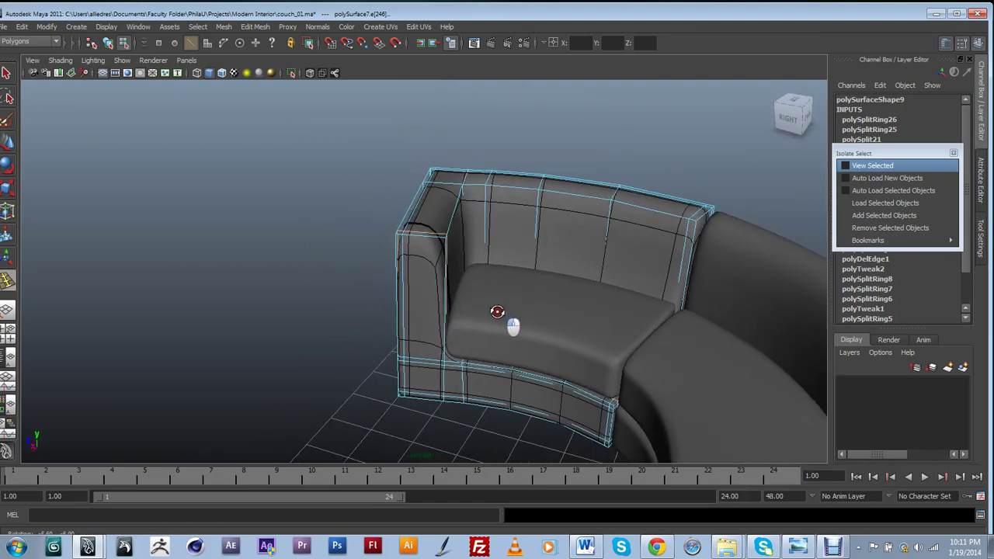
Switch the end section back to object mode, select it and isolate it in the view
click(843, 165)
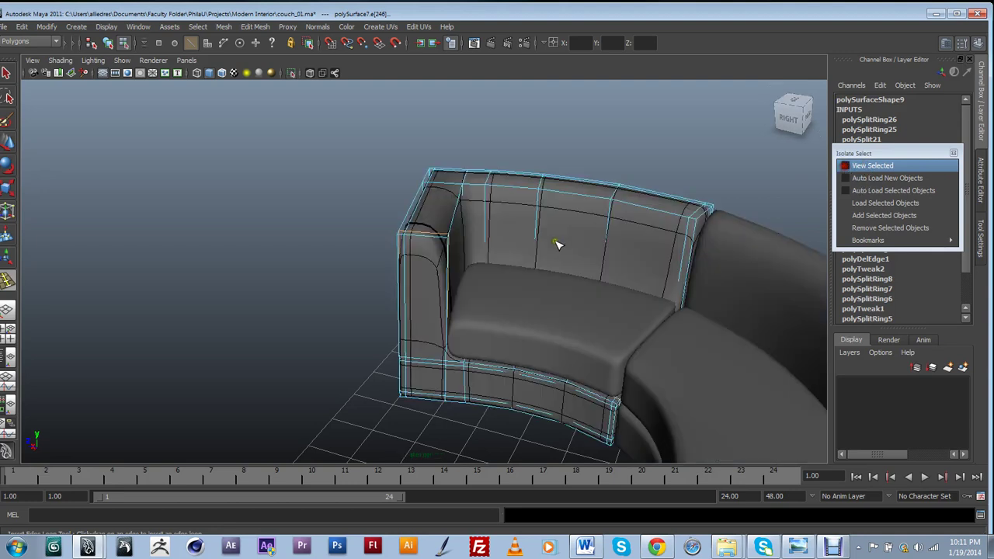
drag(529, 248, 536, 231)
drag(608, 192, 606, 191)
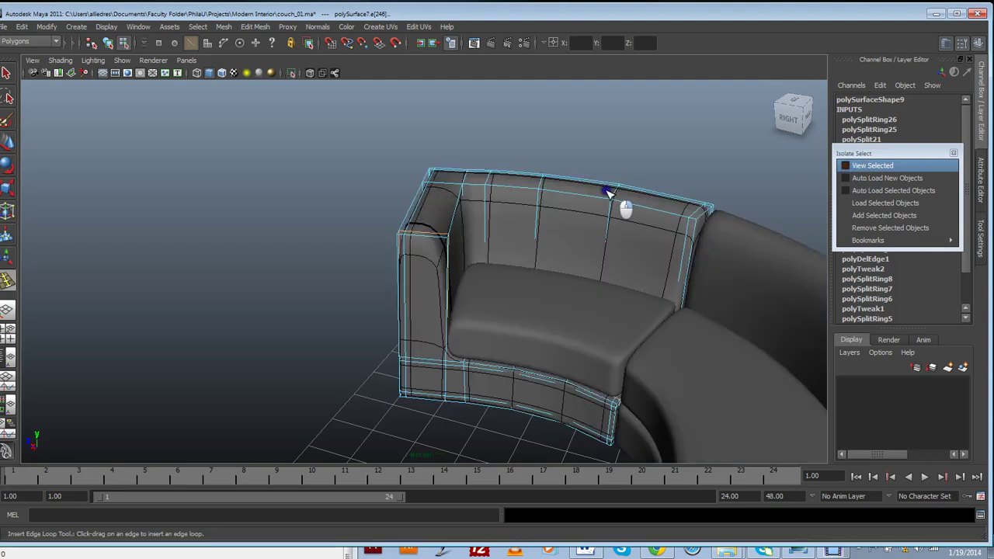
click(575, 211)
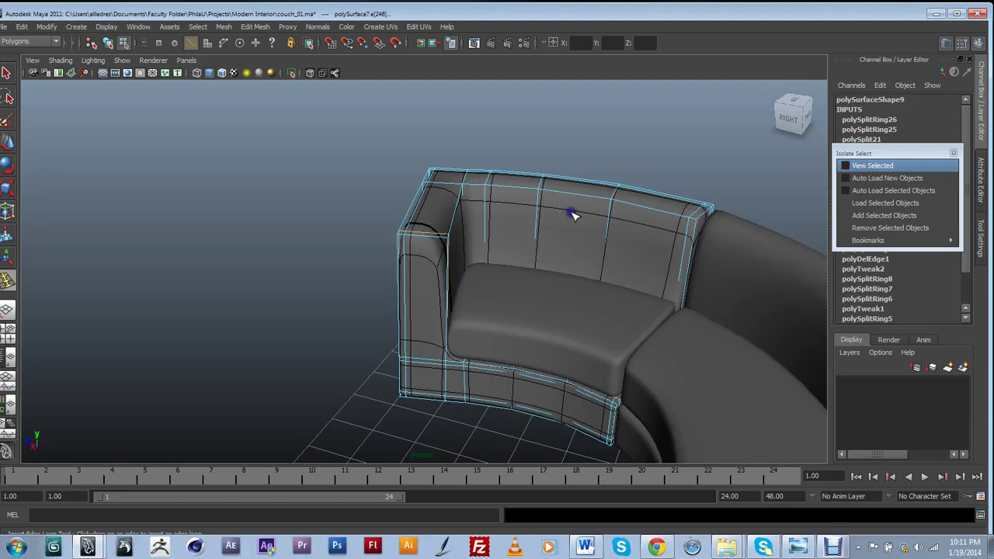
click(581, 212)
right_drag(581, 208, 621, 199)
click(577, 210)
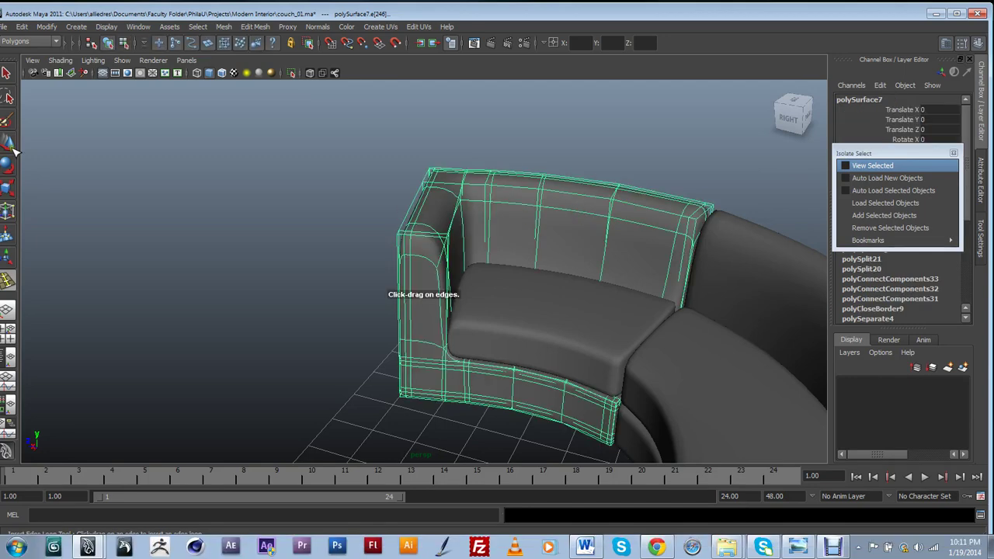
key(w)
click(872, 165)
key(f)
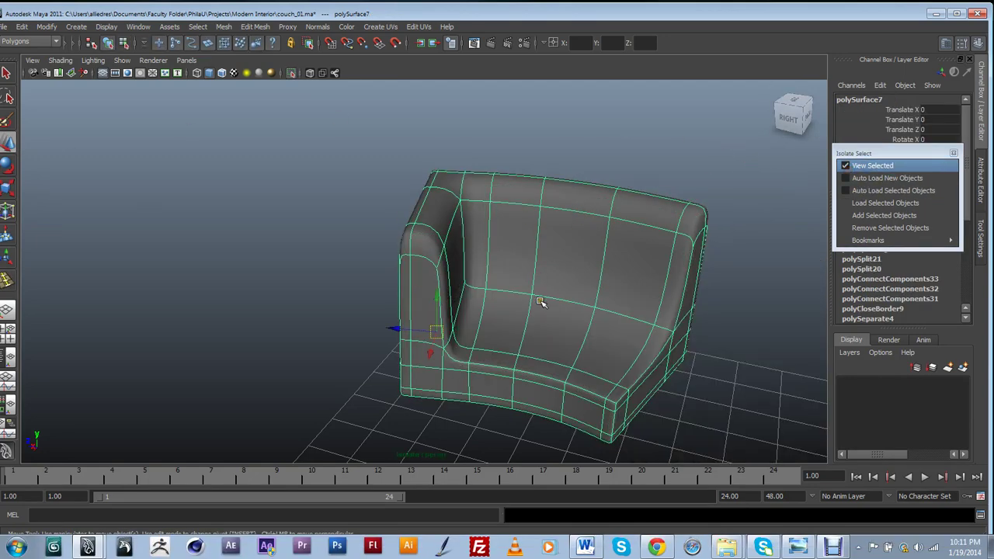
Examine the end section's seat, arm and open side with the mesh unsmoothed and in smooth preview
alt+drag(601, 350, 533, 319)
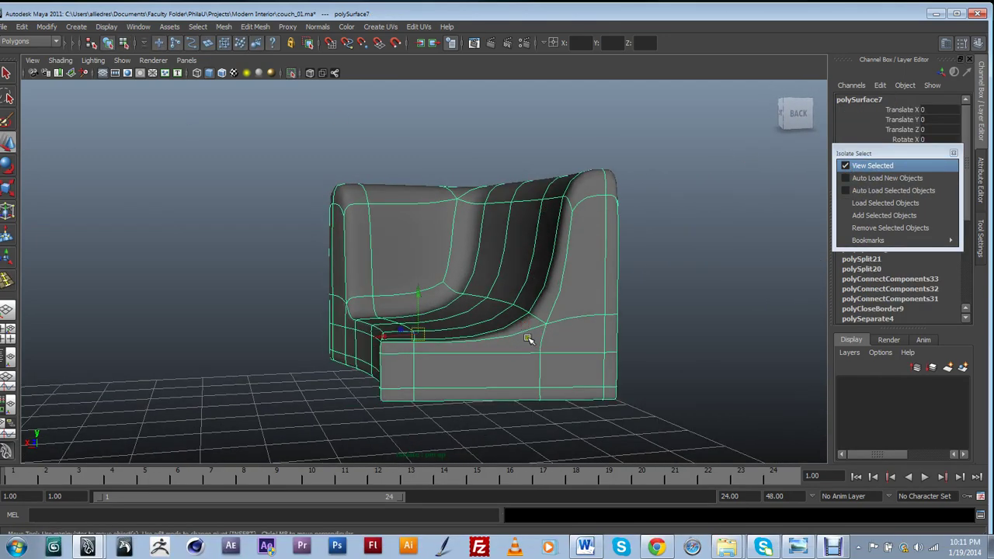
alt+drag(417, 318, 536, 341)
key(1)
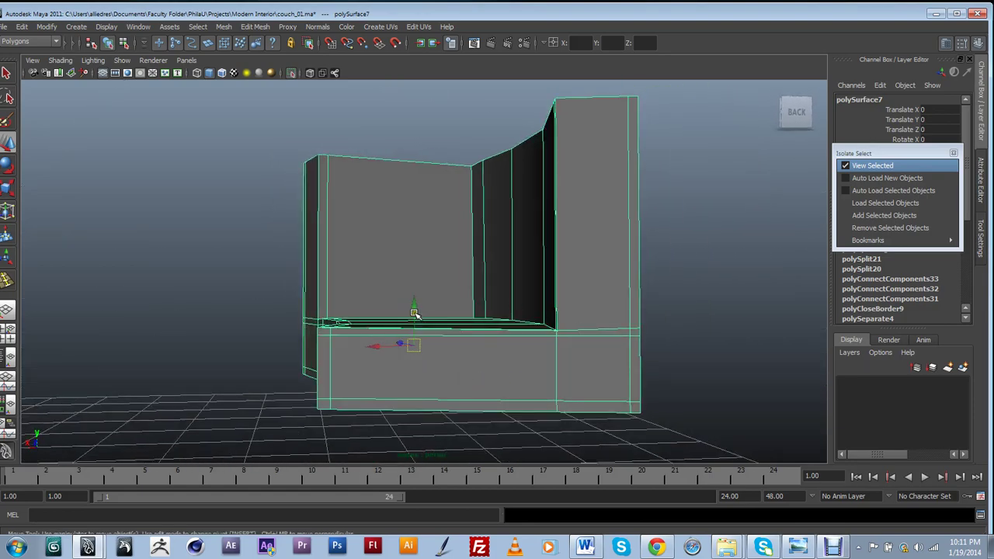
alt+drag(414, 312, 594, 298)
alt+drag(517, 323, 311, 318)
alt+drag(574, 330, 465, 352)
key(3)
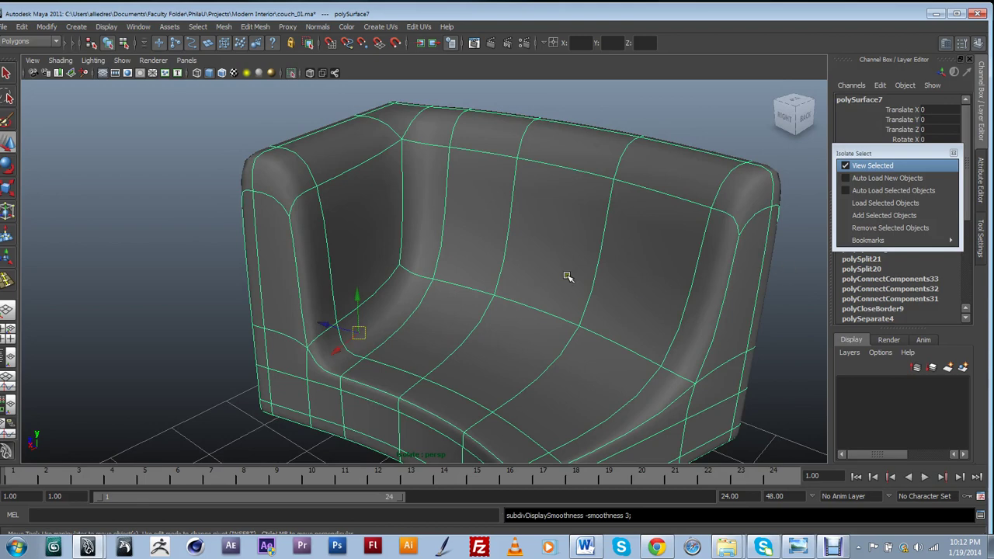
Insert an edge loop around the arm and back just above the seat, and check the shape against the reference photo
shift+right_drag(568, 277, 515, 272)
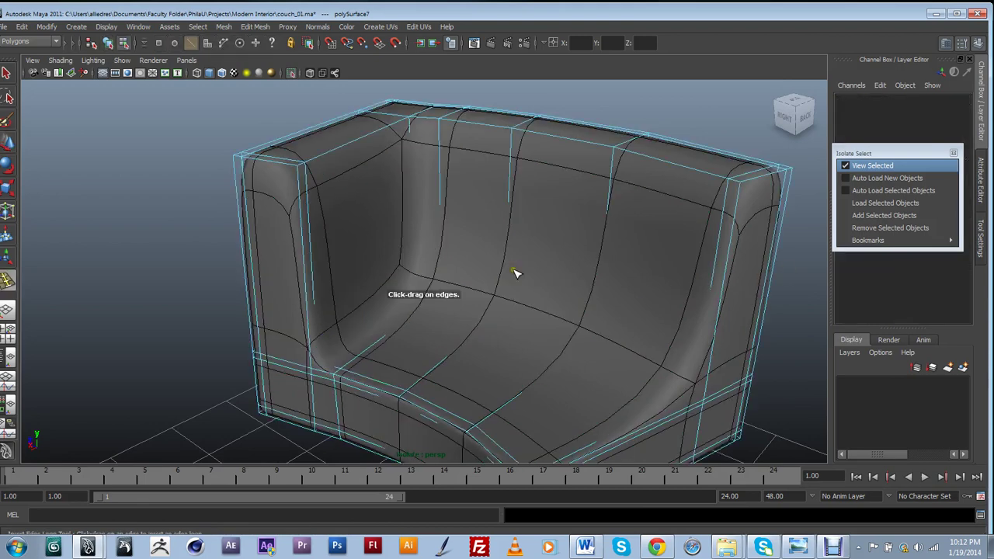
alt+drag(702, 379, 652, 410)
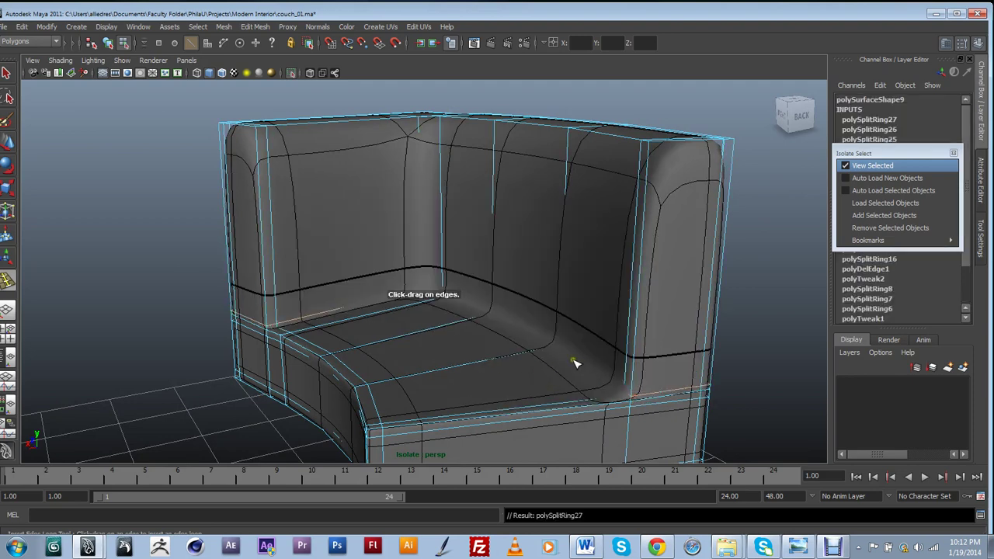
alt+drag(575, 363, 383, 381)
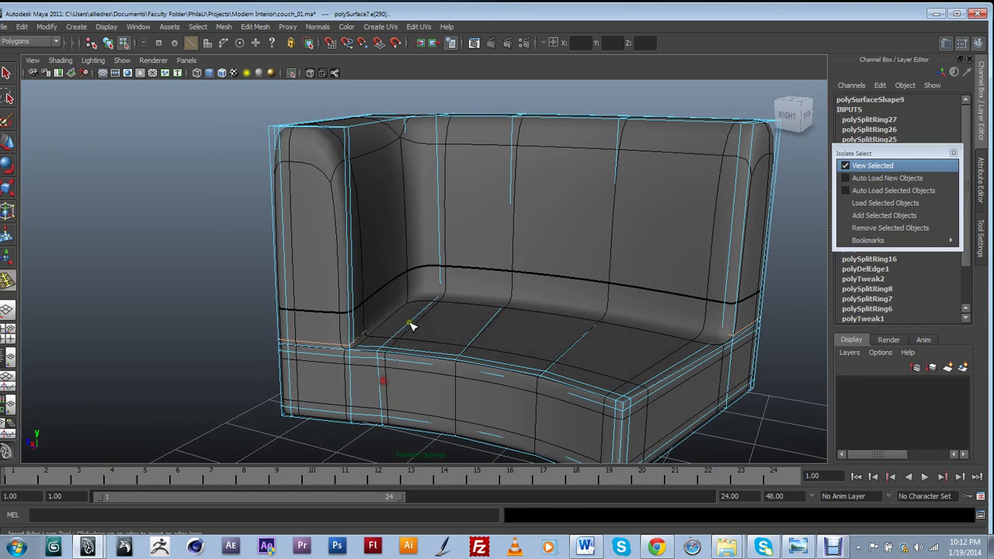
alt+drag(326, 304, 694, 449)
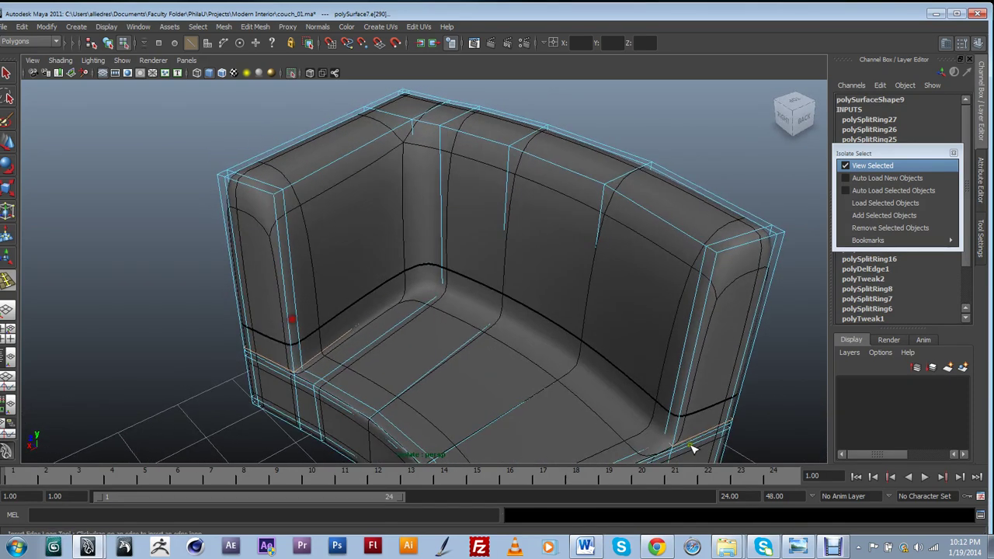
click(800, 547)
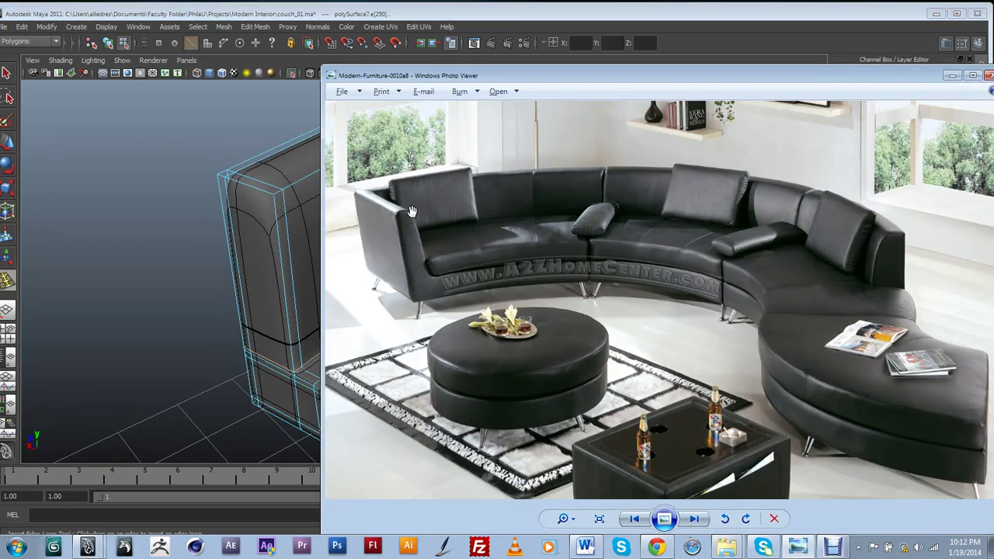
click(952, 75)
End the isolation to show the whole couch and return to object mode with the end section deselected
scroll(533, 333, down, 6)
mouse_move(533, 334)
alt+mouse_down()
mouse_move(550, 338)
mouse_move(535, 320)
alt+mouse_up()
alt+right_drag(533, 320, 535, 325)
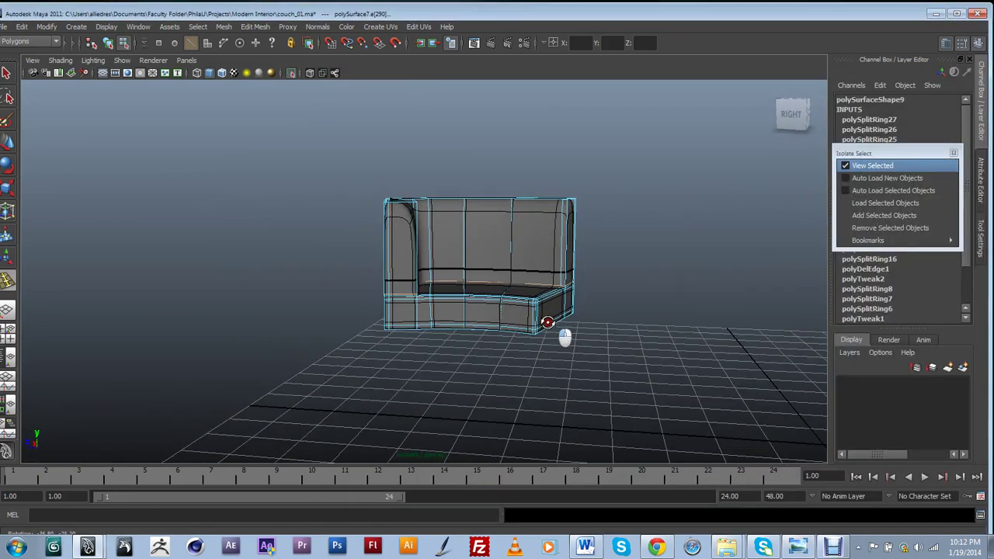
click(850, 170)
key(w)
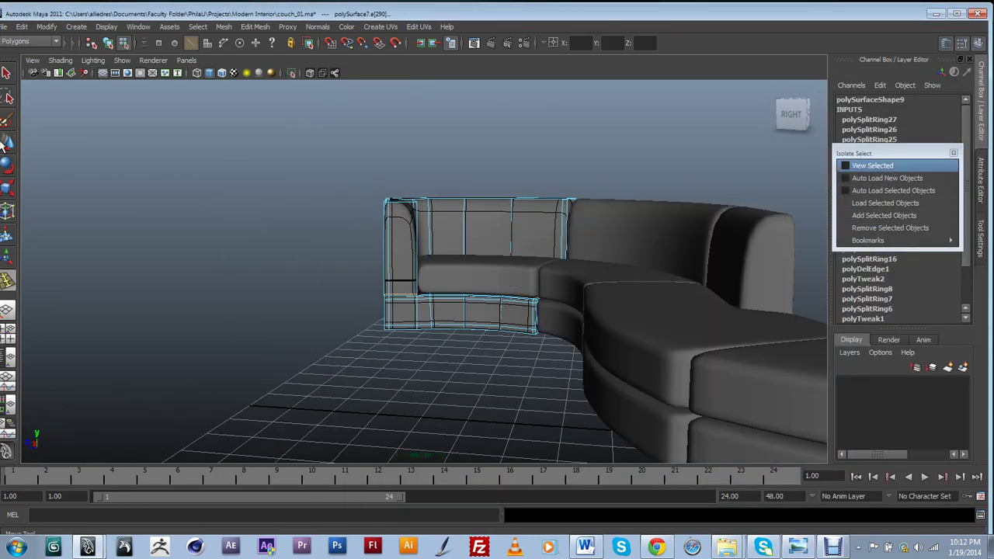
key(F10)
click(512, 233)
key(F8)
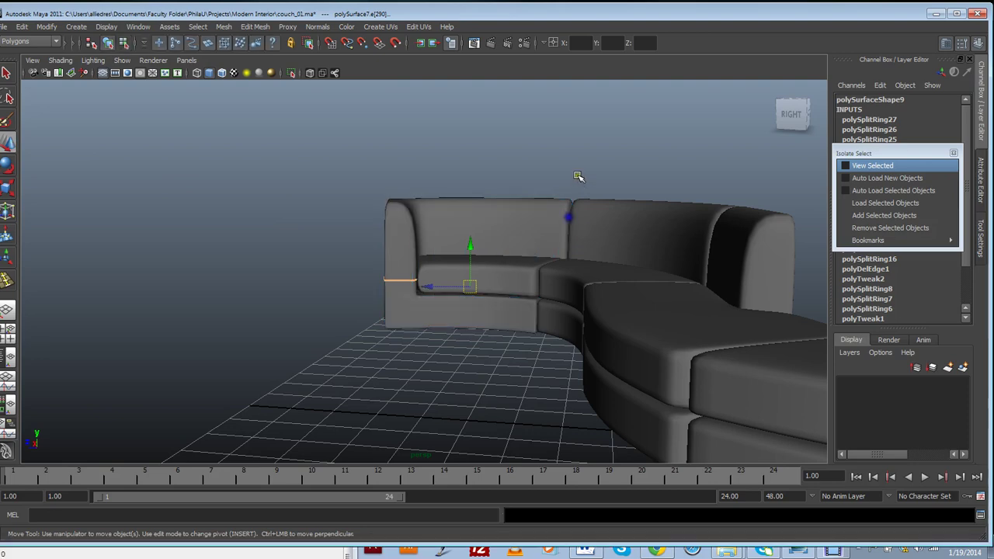
click(577, 178)
Isolate the couch section with the short straight backrest and review its mesh unsmoothed and in smooth preview
alt+right_drag(541, 240, 437, 296)
alt+drag(438, 295, 492, 305)
alt+right_drag(492, 304, 684, 342)
alt+middle_drag(683, 342, 479, 351)
alt+drag(480, 350, 348, 366)
scroll(449, 306, up, 4)
alt+middle_drag(349, 366, 422, 314)
alt+drag(421, 315, 546, 314)
click(482, 245)
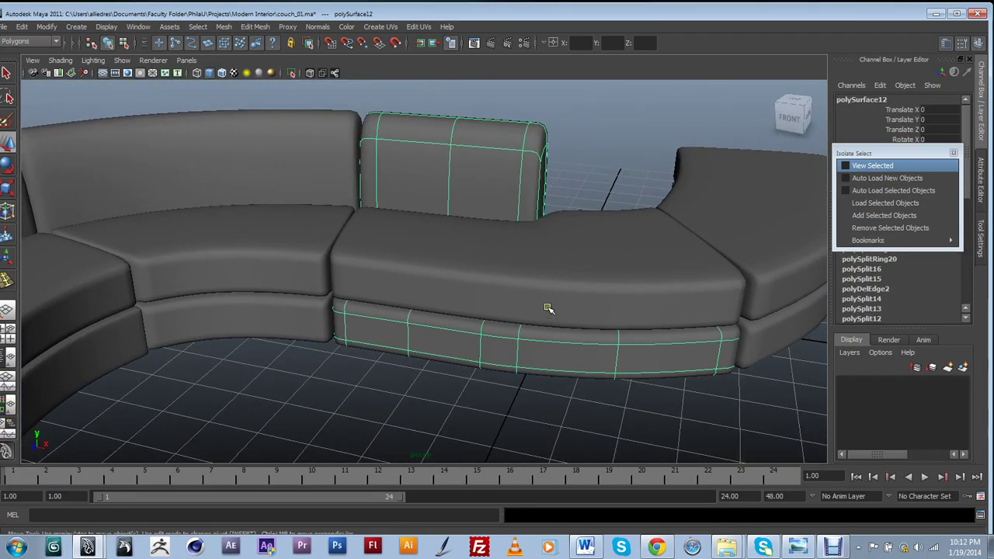
key(1)
click(845, 165)
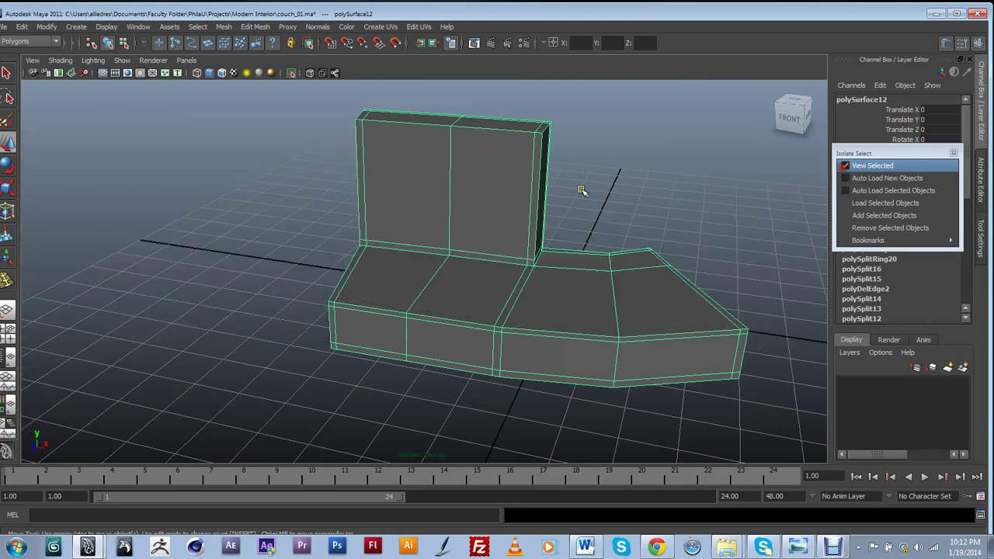
alt+drag(582, 208, 551, 210)
key(3)
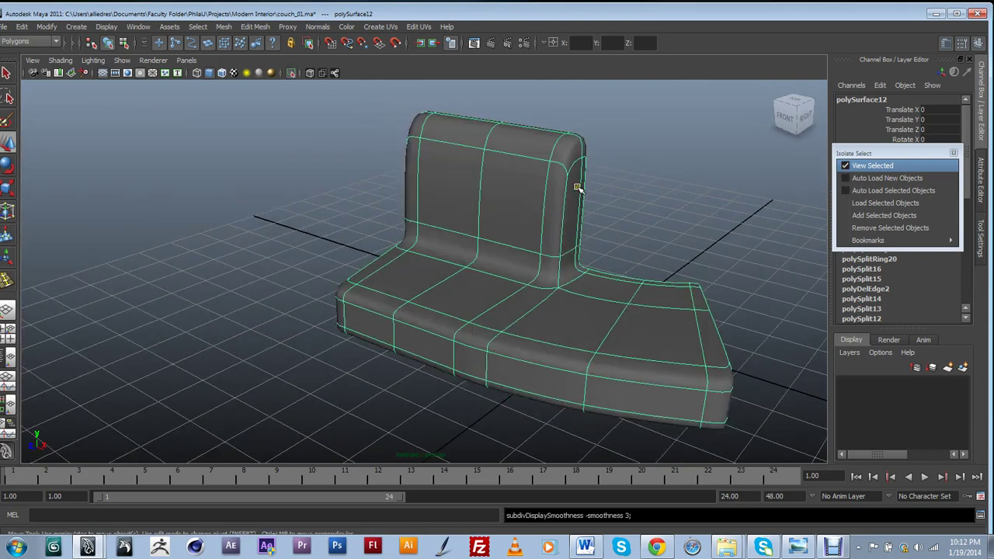
Examine the unsmoothed short-backed section's seat from the front and underneath, around the closely spaced edge loops at the bend
key(1)
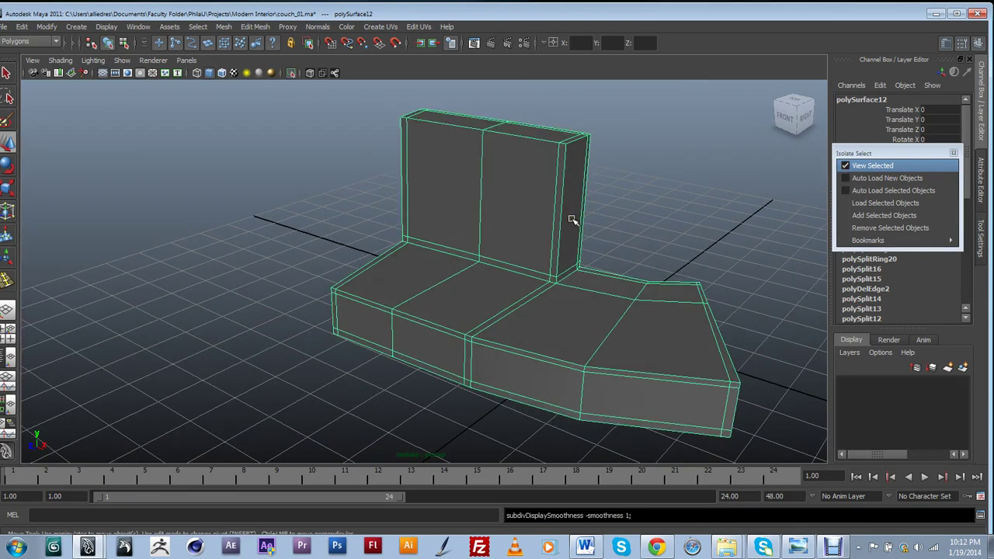
alt+drag(480, 354, 485, 390)
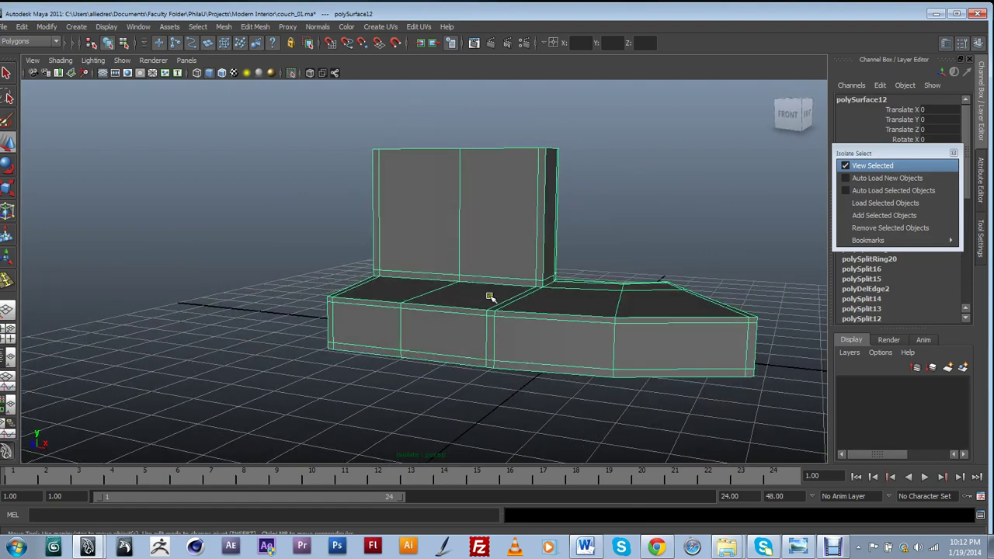
alt+drag(491, 334, 505, 396)
alt+right_drag(506, 395, 526, 386)
alt+drag(526, 386, 579, 381)
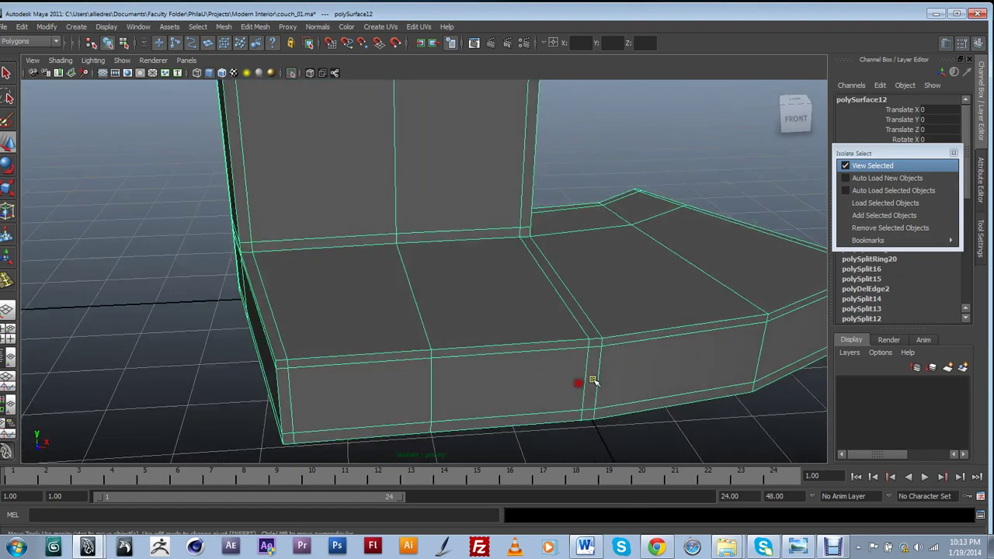
alt+right_drag(579, 382, 592, 380)
alt+middle_drag(592, 379, 545, 366)
alt+drag(545, 367, 528, 315)
alt+right_drag(537, 308, 538, 267)
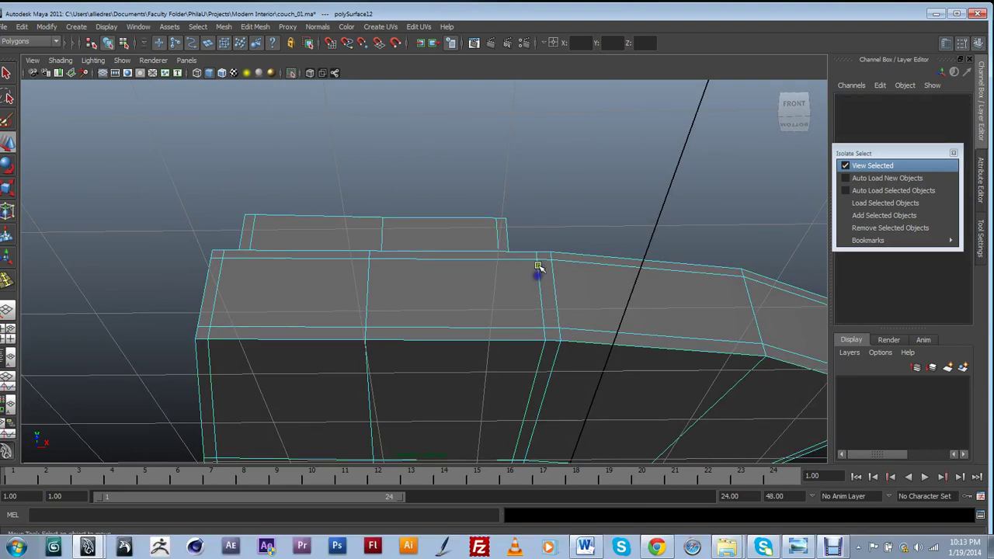
Slide the edge loop just beside the seat's front bend away from the bend toward the seat's middle loop
click(536, 257)
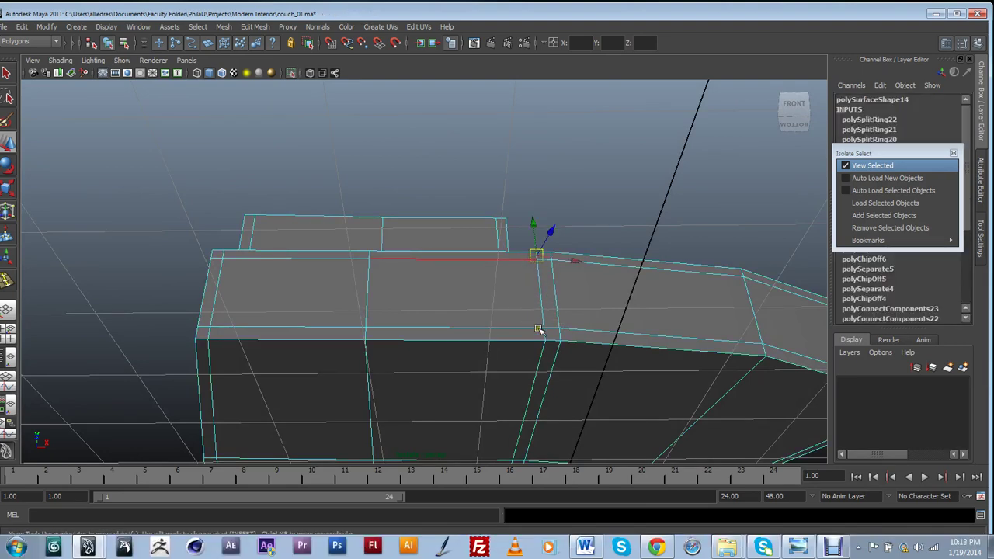
alt+drag(527, 319, 545, 285)
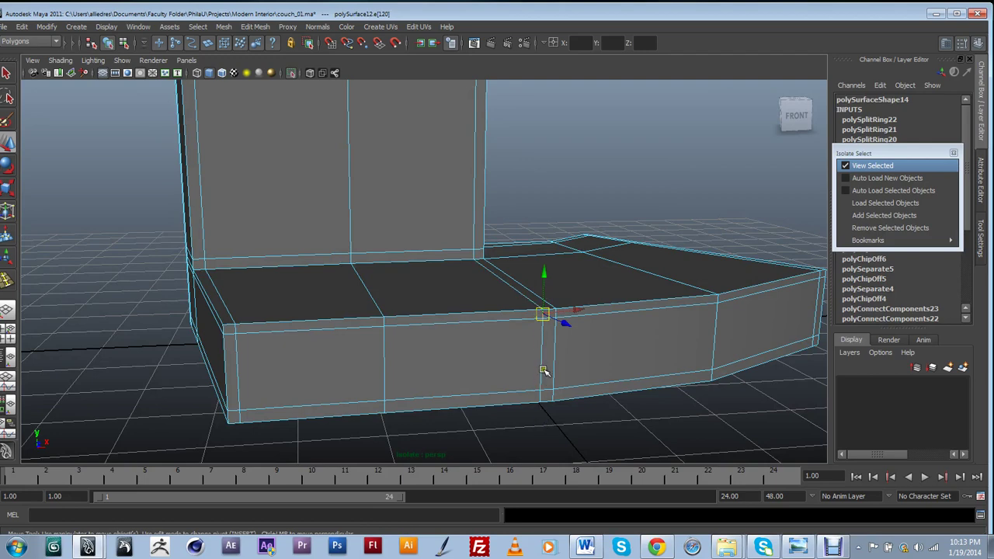
shift+click(540, 398)
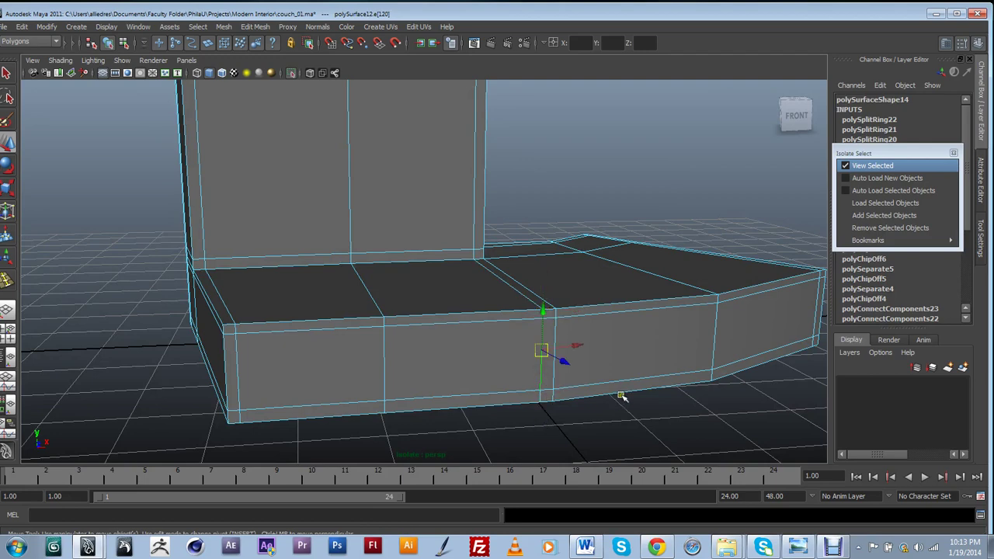
key(ctrl+z)
alt+drag(598, 382, 586, 404)
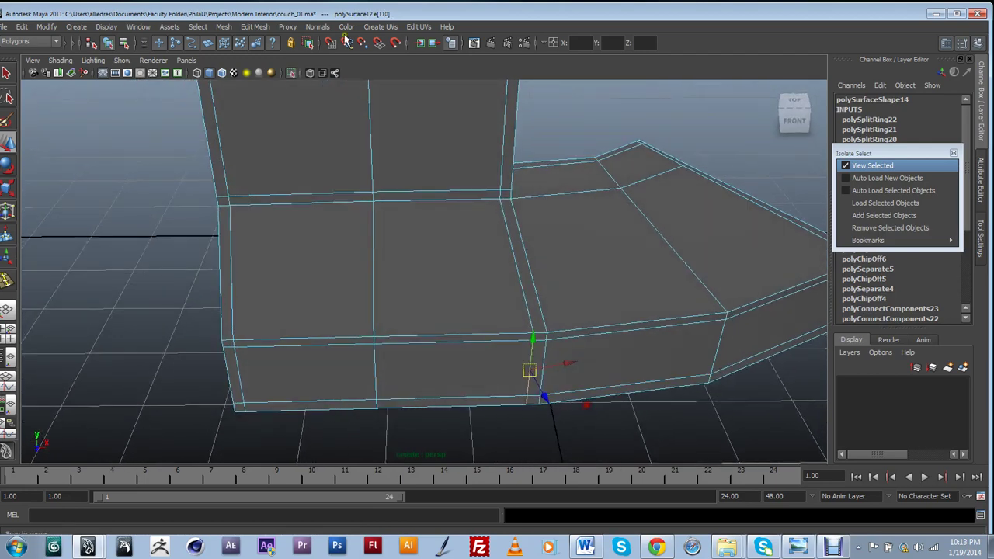
click(257, 28)
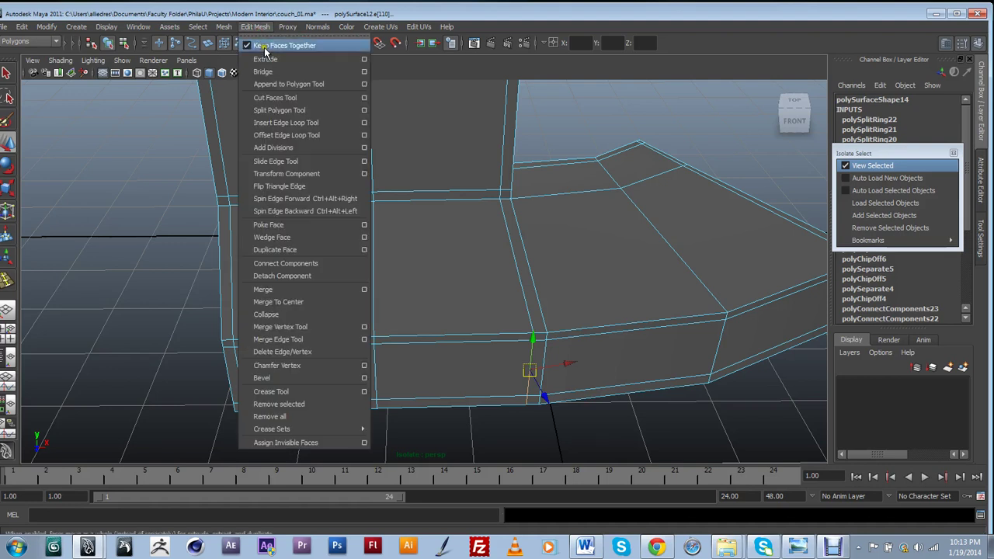
click(276, 163)
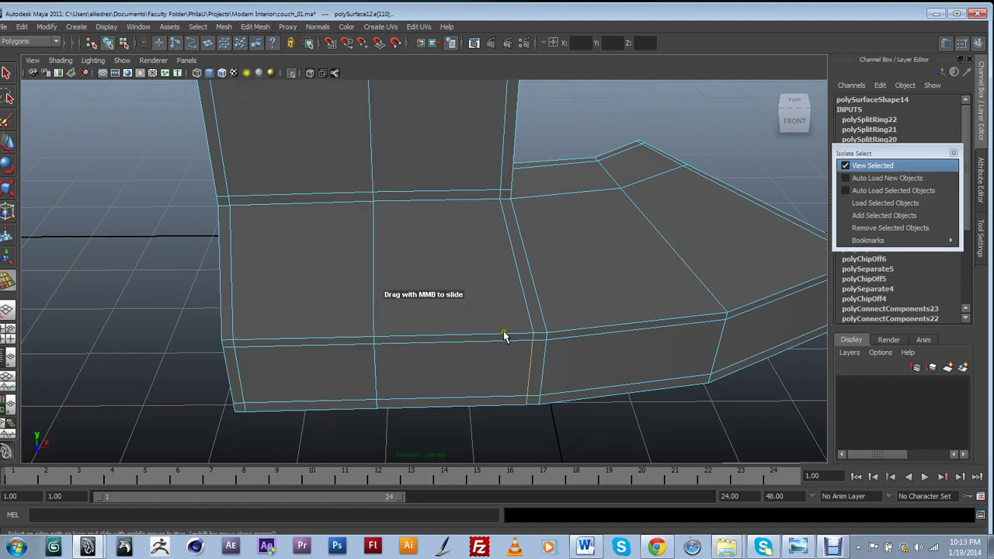
mouse_move(530, 354)
middle_down()
mouse_move(511, 350)
mouse_move(520, 354)
middle_up()
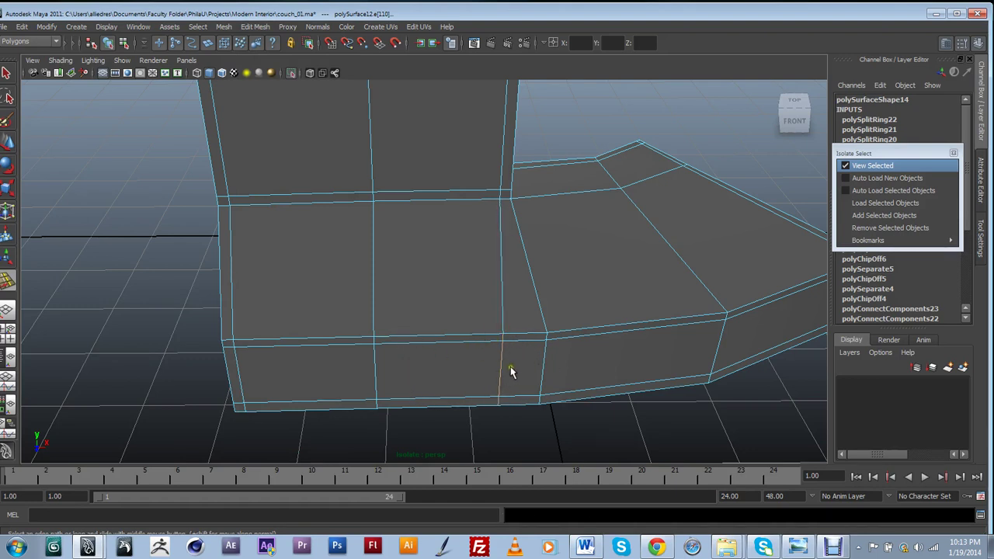
middle_drag(501, 374, 498, 374)
alt+drag(514, 373, 540, 367)
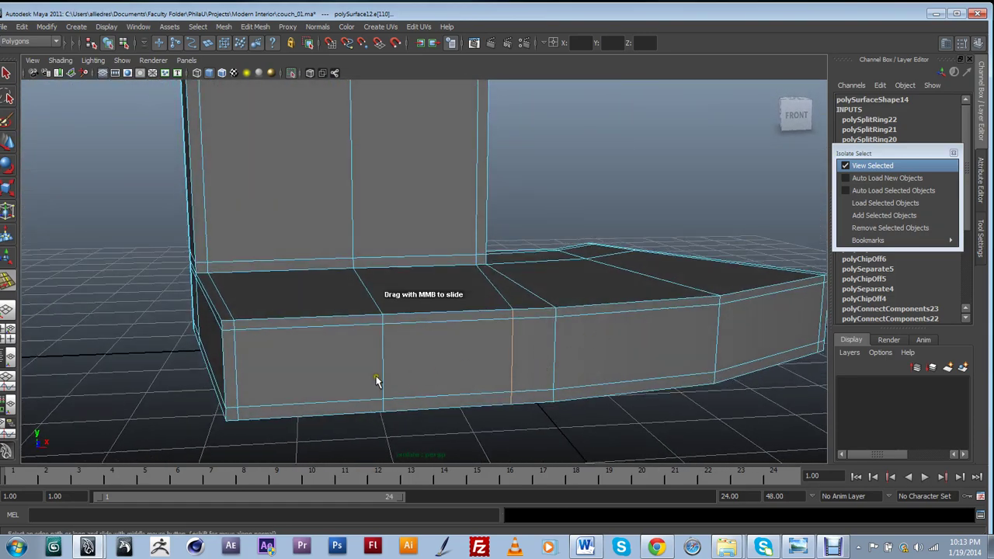
Try sliding the same edge loop back toward the bend while the section is in smooth preview
key(3)
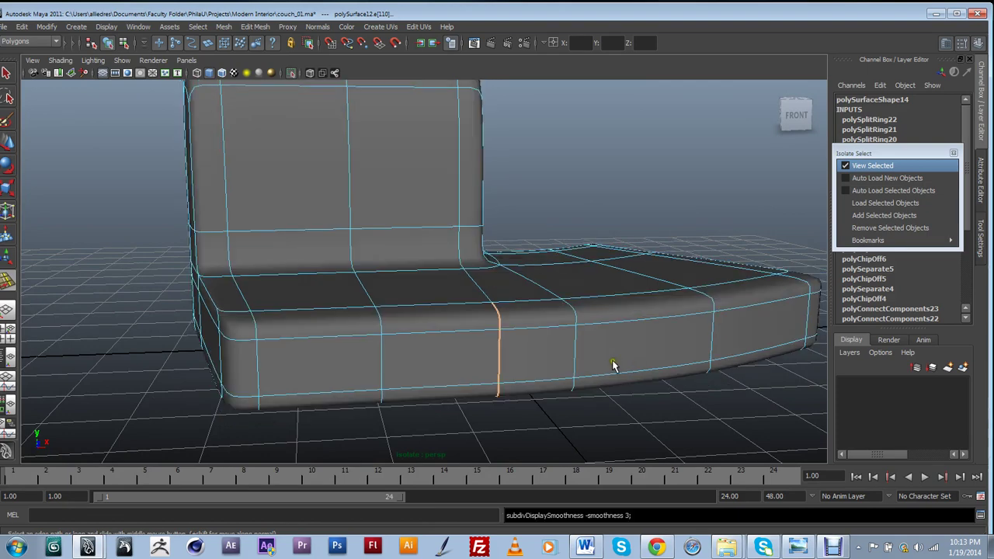
alt+drag(595, 349, 561, 393)
middle_drag(501, 359, 512, 357)
click(499, 355)
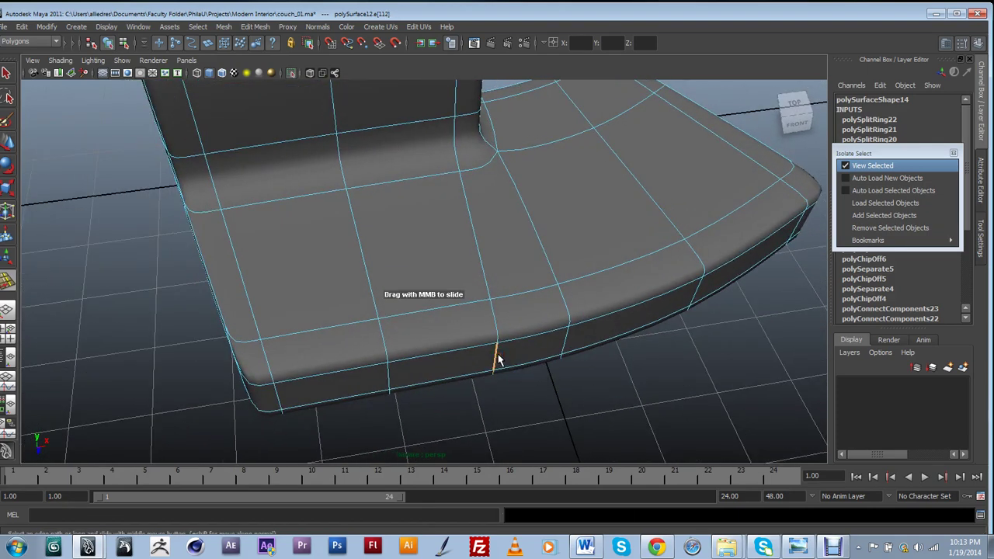
key(ctrl+z)
middle_drag(533, 341, 569, 335)
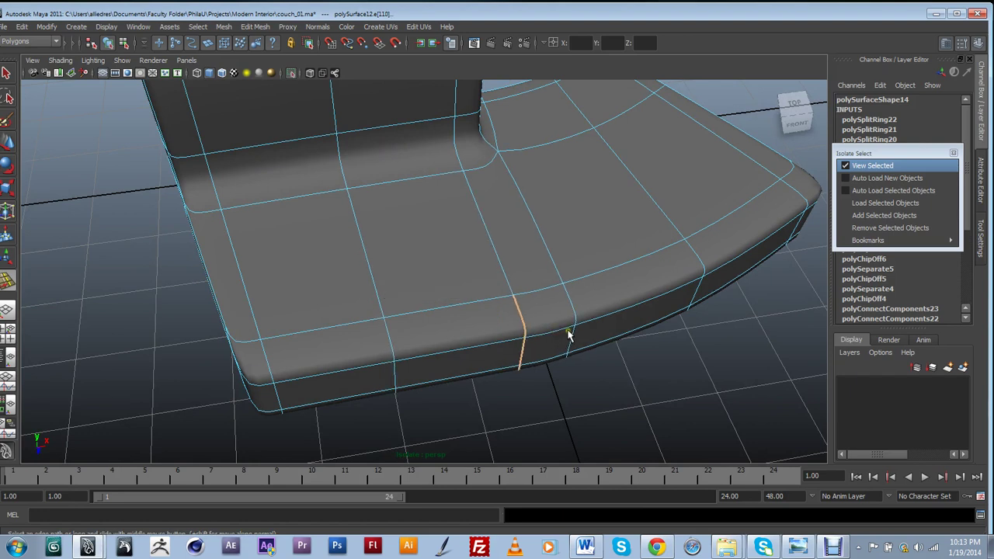
click(526, 339)
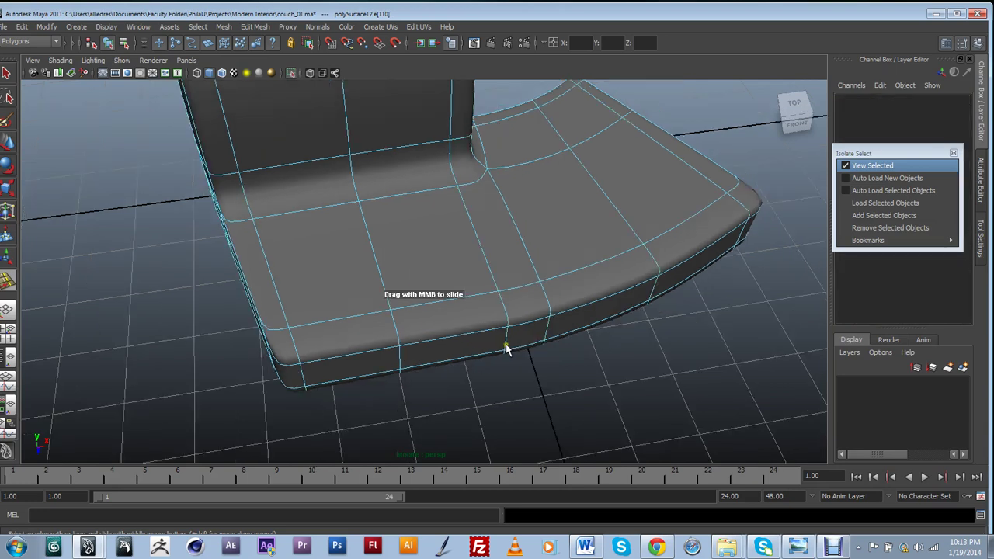
click(505, 350)
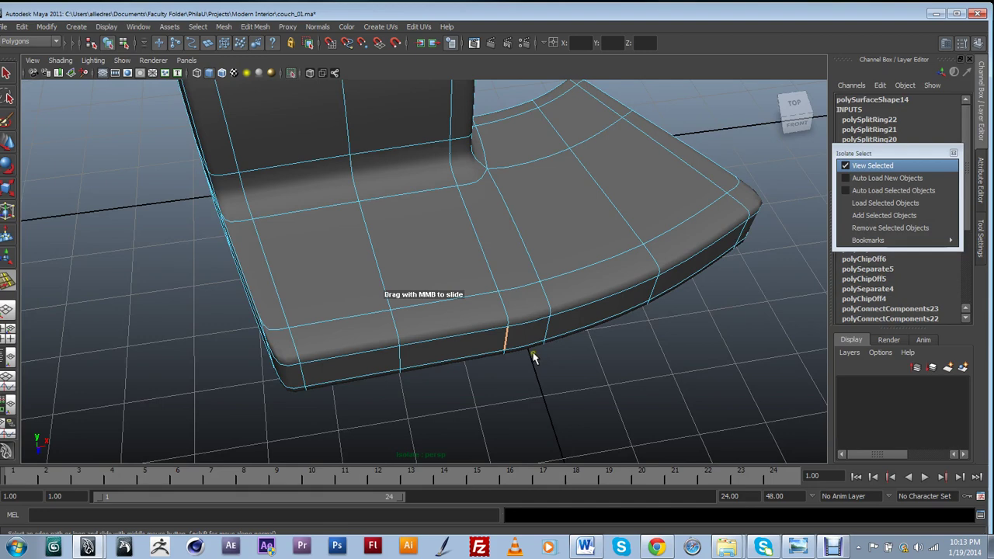
key(ctrl+z)
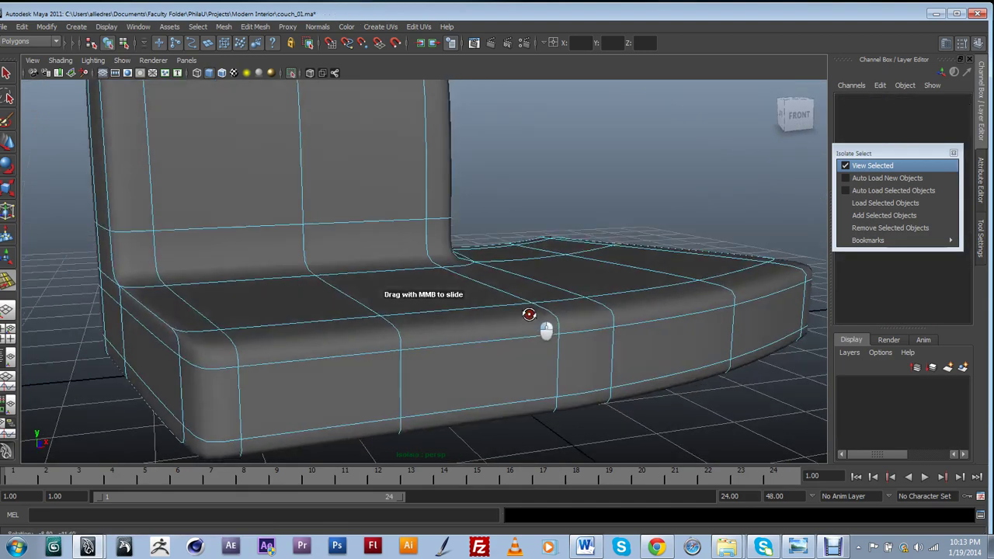
Unsmooth the section, reselect the loop by the bend and slide it away from the bend so the two loops are clearly separated
scroll(532, 321, up, 3)
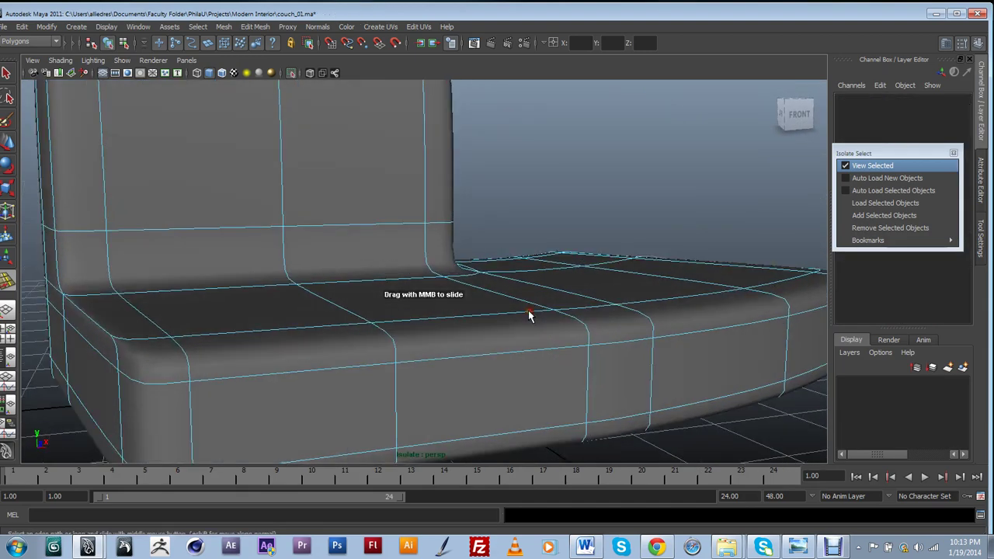
key(1)
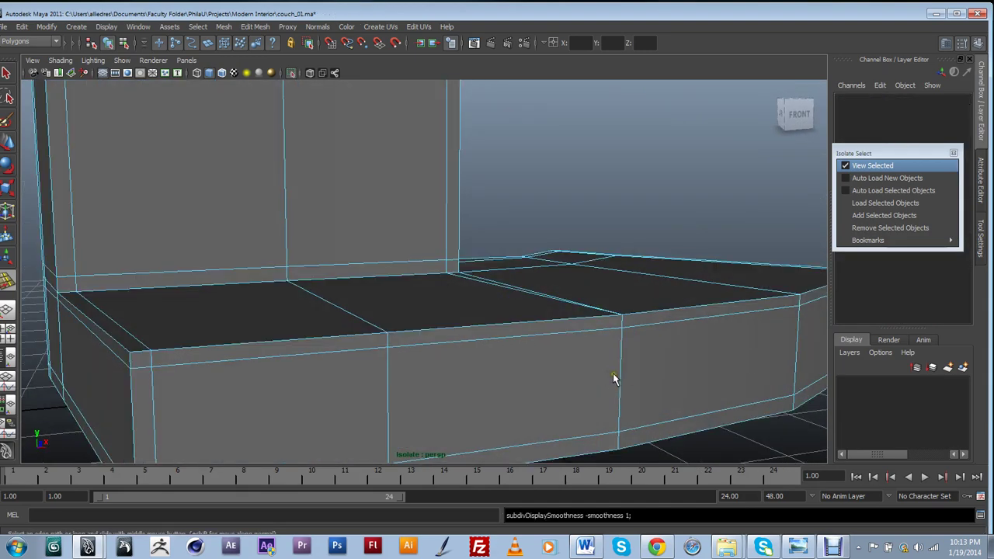
key(ctrl+z)
key(ctrl+z)
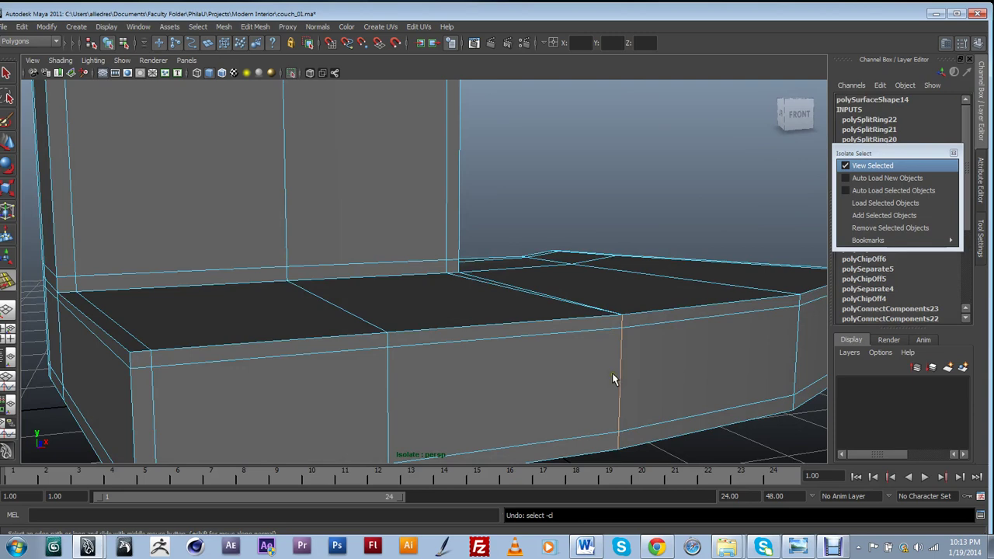
middle_drag(612, 378, 612, 378)
alt+drag(612, 378, 539, 360)
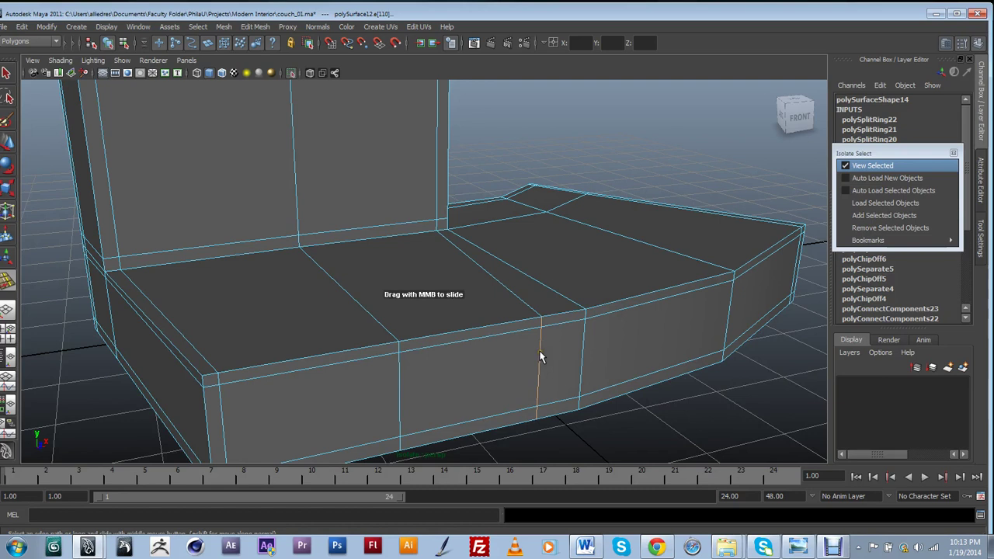
mouse_move(541, 357)
middle_down()
mouse_move(551, 355)
mouse_move(528, 356)
middle_up()
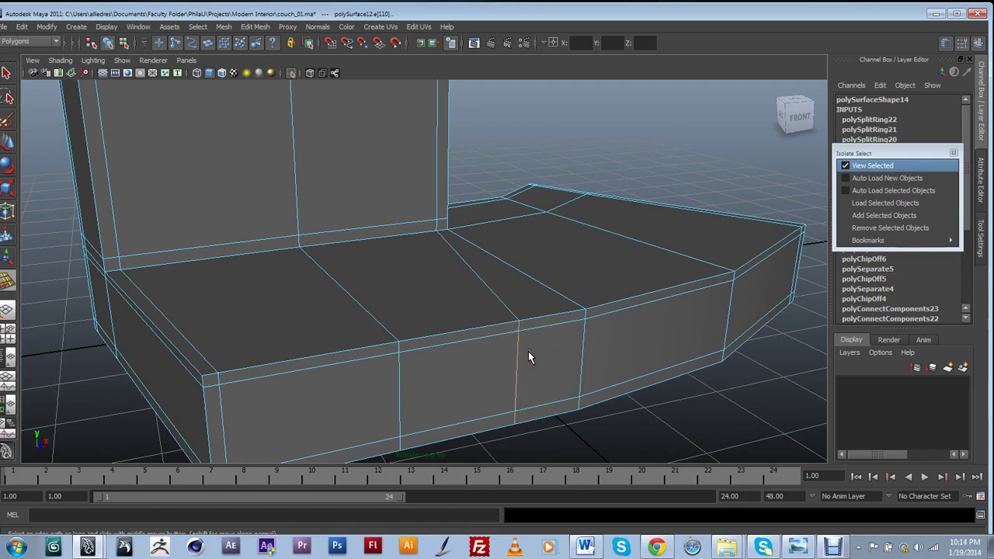
Return the section to smooth preview in object mode and end the isolation to show the whole couch
key(3)
right_drag(589, 318, 622, 301)
click(8, 146)
key(F8)
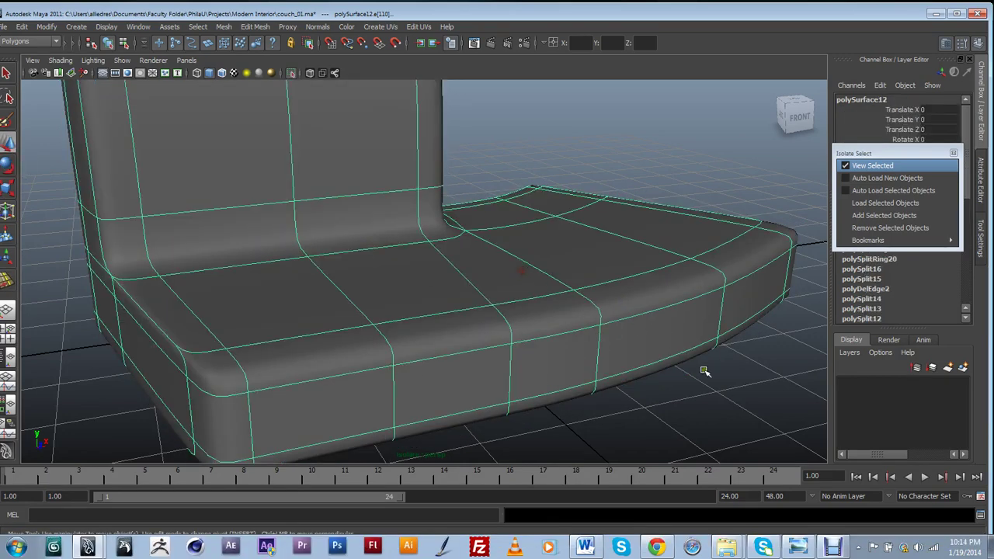
click(648, 397)
scroll(646, 397, down, 5)
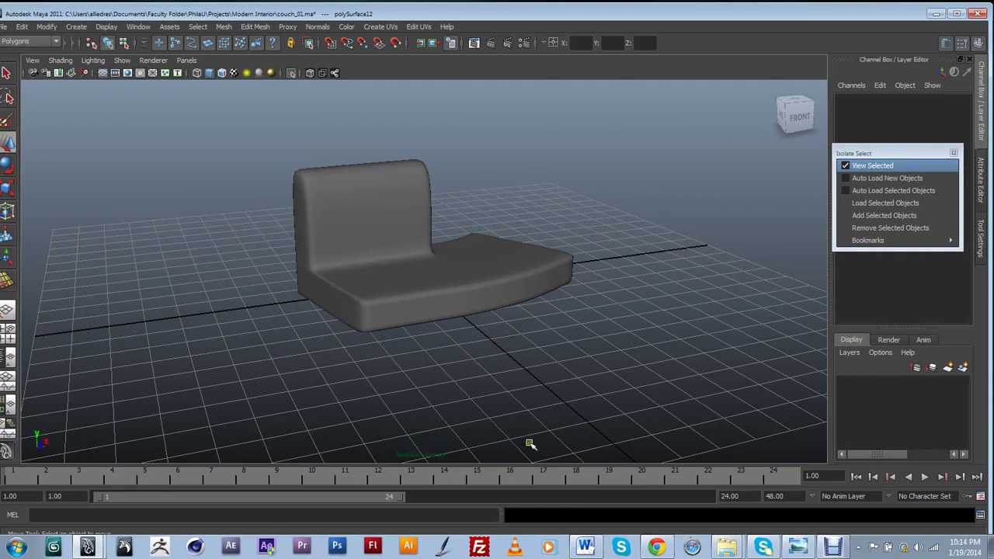
alt+drag(529, 445, 481, 292)
click(845, 165)
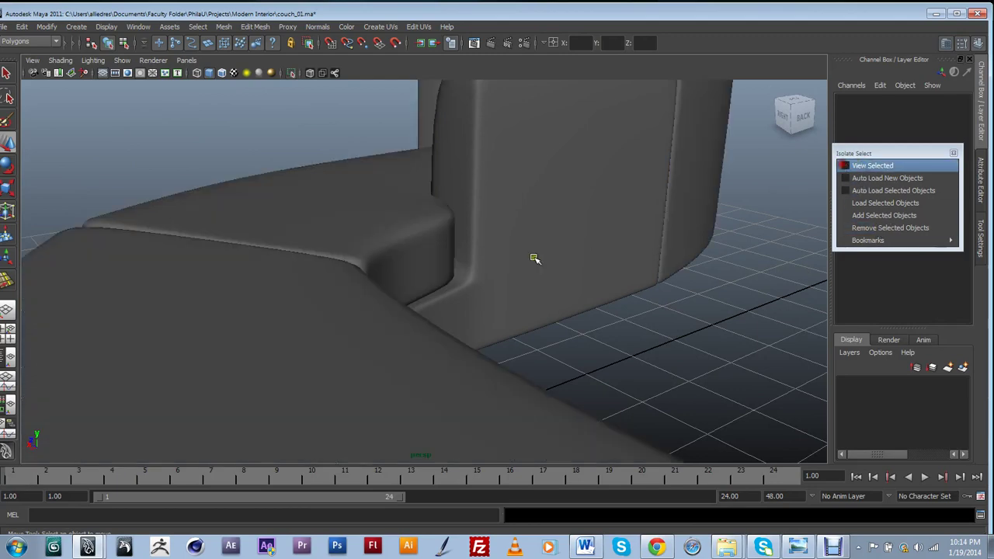
Select the seat cushion in front of the short backrest and compare its inner back corner with the reference photo
alt+drag(536, 257, 478, 284)
click(419, 279)
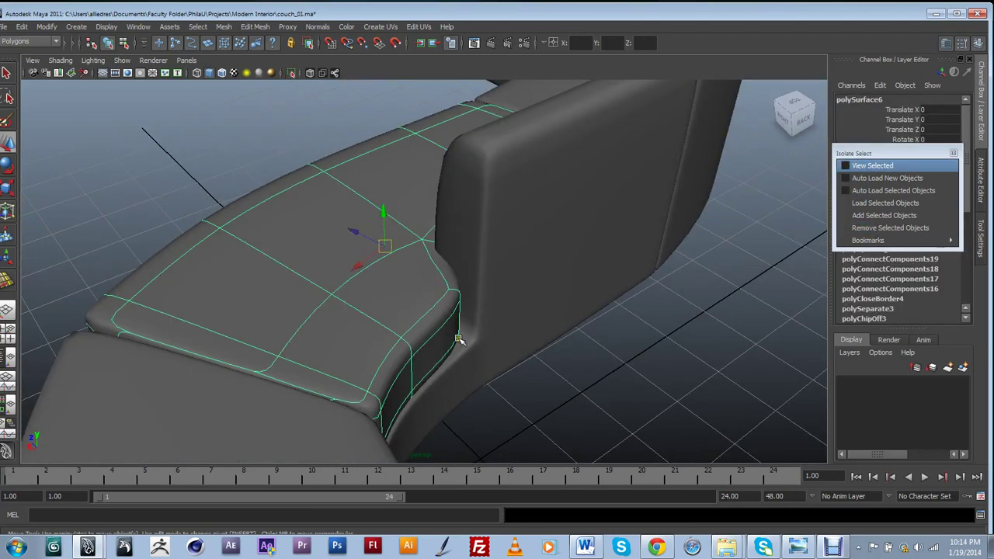
alt+drag(510, 339, 461, 255)
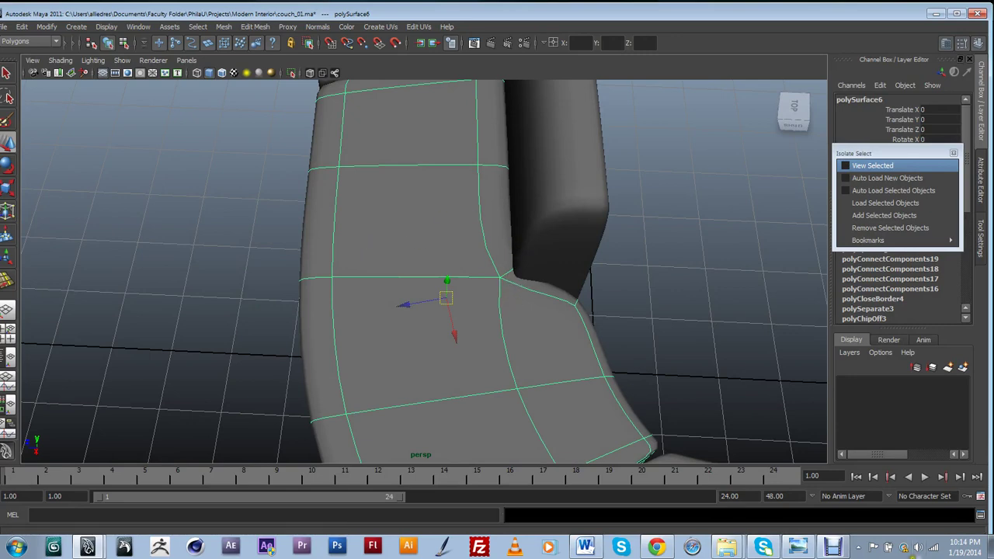
click(798, 547)
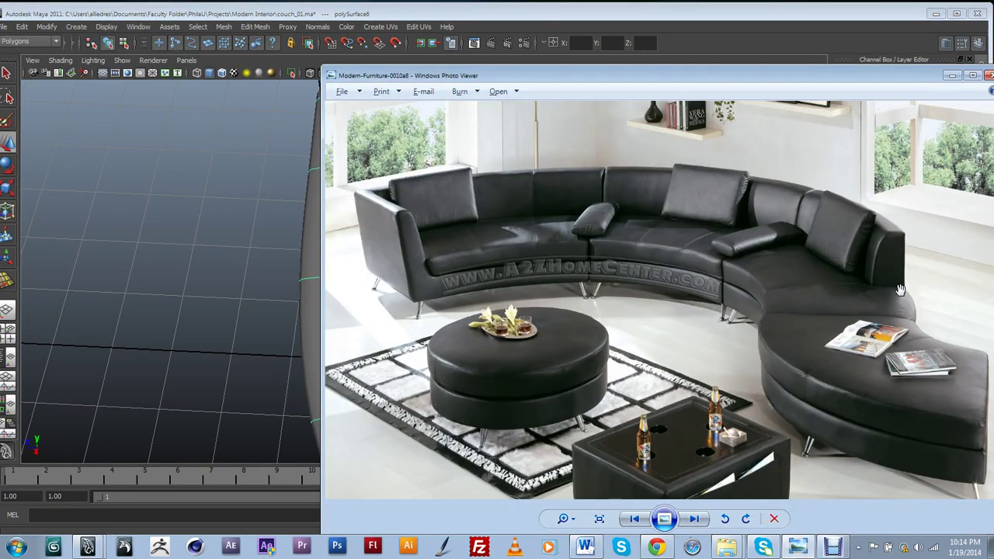
click(953, 76)
alt+drag(548, 362, 565, 287)
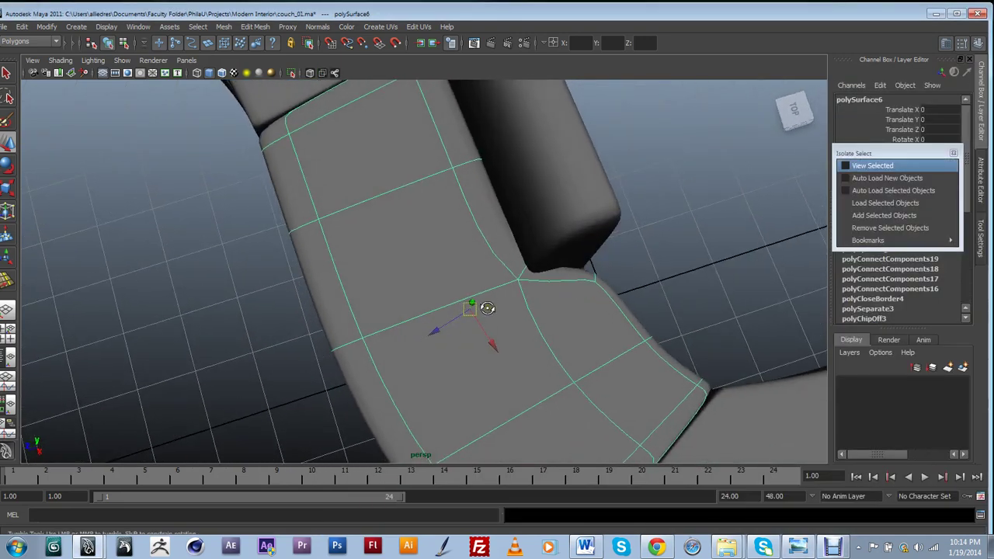
alt+drag(487, 309, 591, 311)
Move the unsmoothed cushion's vertices at the inner back corner to fit around the backrest's end, and check them in smooth preview
key(1)
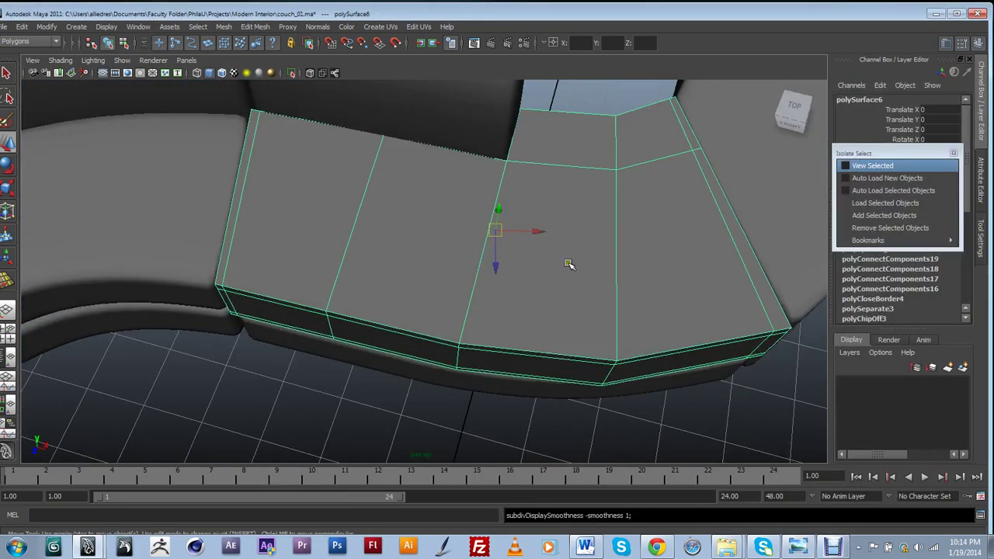
alt+drag(583, 251, 440, 307)
alt+right_drag(440, 307, 397, 320)
alt+drag(366, 365, 608, 415)
drag(613, 344, 487, 139)
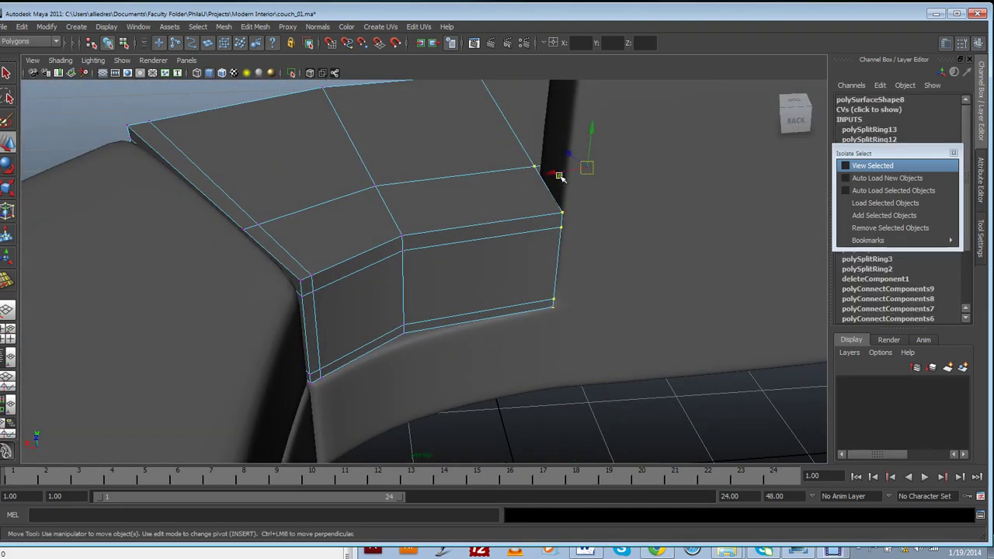
drag(551, 170, 518, 259)
key(3)
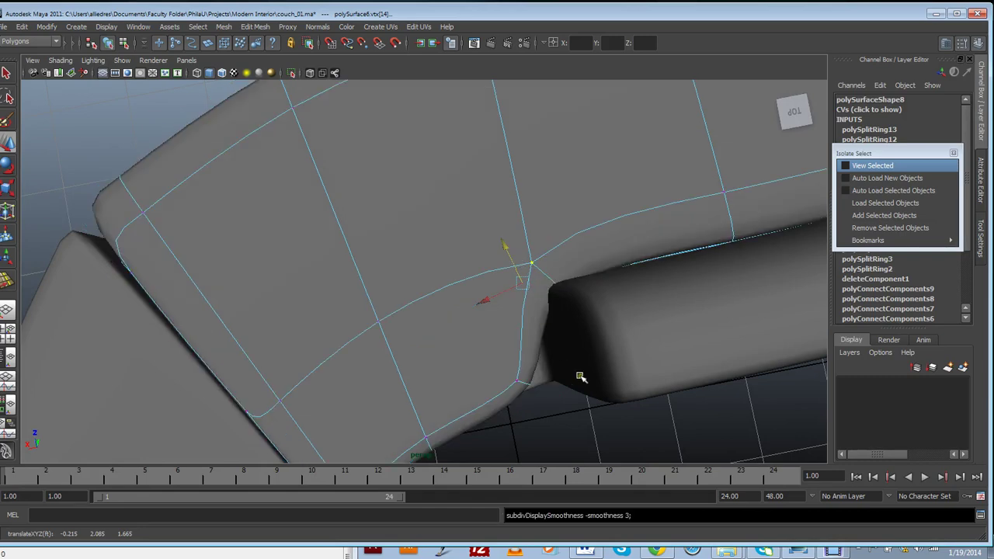
alt+drag(579, 377, 587, 357)
Leave vertex editing on the seat cushion and insert an edge loop lengthwise beside its inner back corner at the backrest's end
right_drag(592, 303, 612, 293)
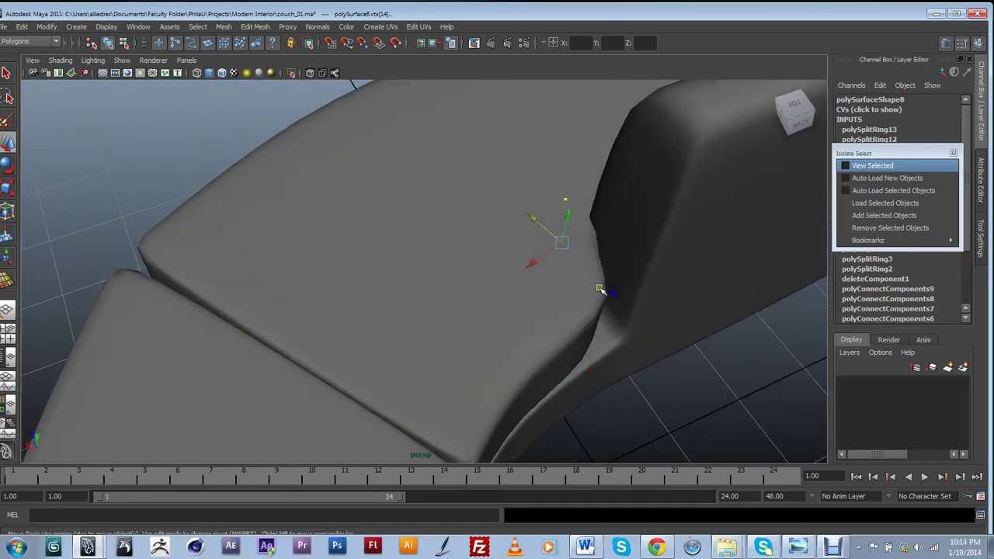
drag(576, 306, 511, 284)
key(g)
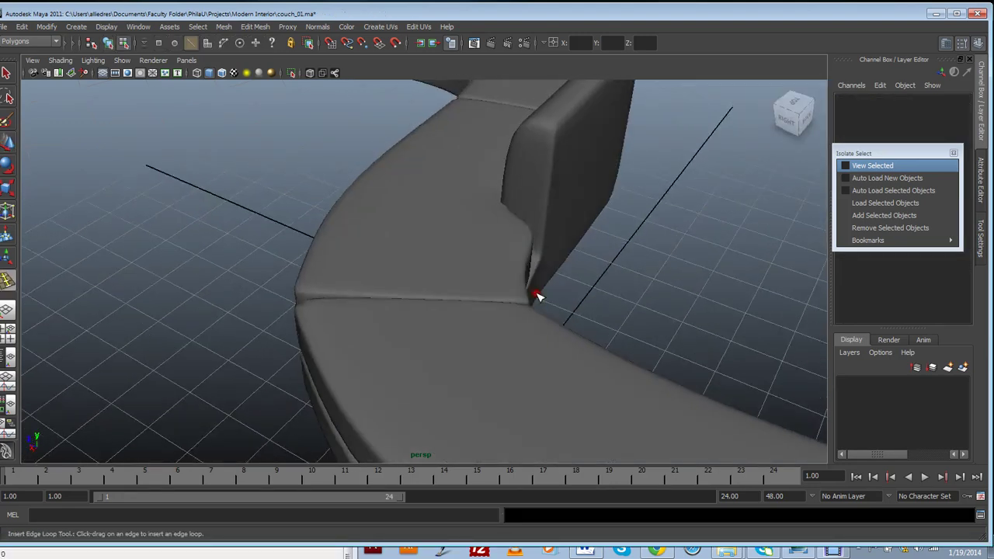
click(494, 280)
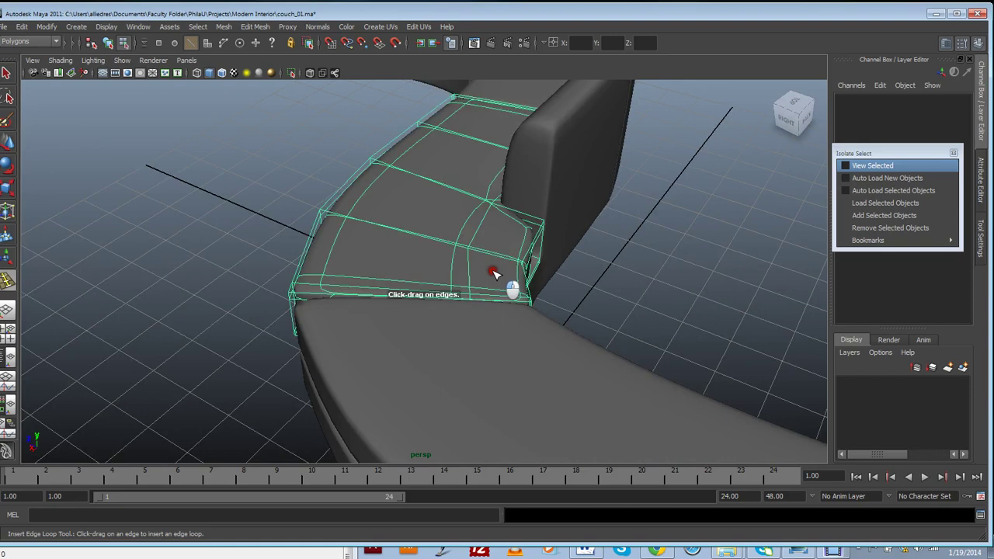
alt+drag(542, 343, 539, 320)
scroll(537, 319, up, 3)
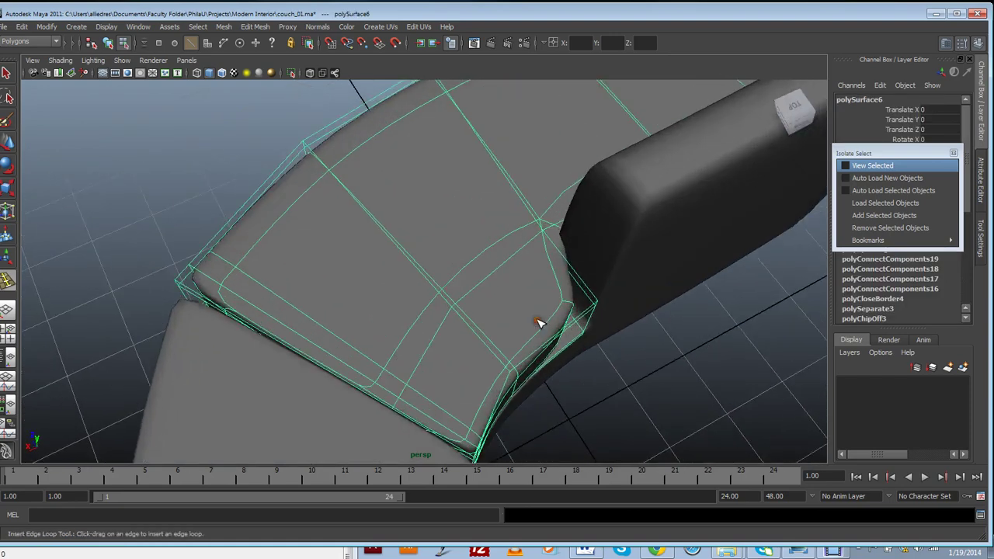
drag(586, 247, 578, 217)
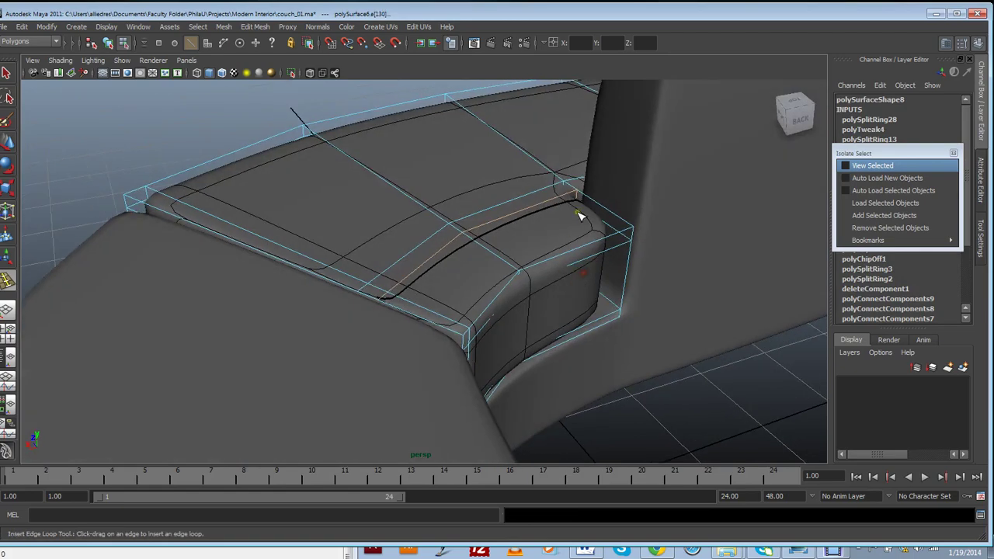
Insert a second edge loop across the cushion's depth, close to the existing loop at the end of the short backrest
alt+drag(449, 261, 552, 288)
alt+drag(491, 168, 546, 160)
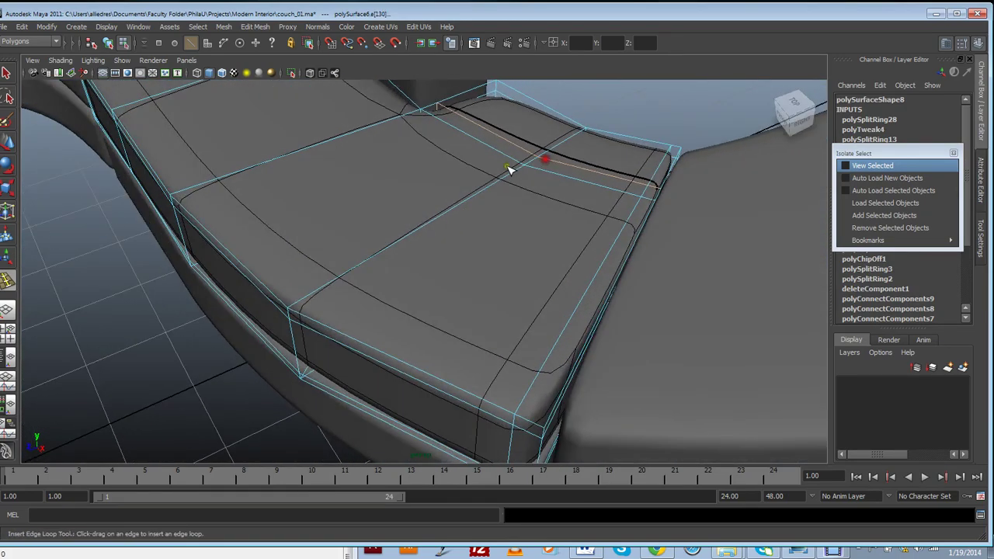
alt+middle_drag(508, 169, 537, 344)
alt+drag(537, 344, 402, 337)
alt+middle_drag(402, 337, 442, 319)
alt+drag(442, 320, 528, 302)
alt+middle_drag(528, 303, 421, 335)
alt+drag(464, 316, 504, 310)
alt+middle_drag(504, 310, 494, 327)
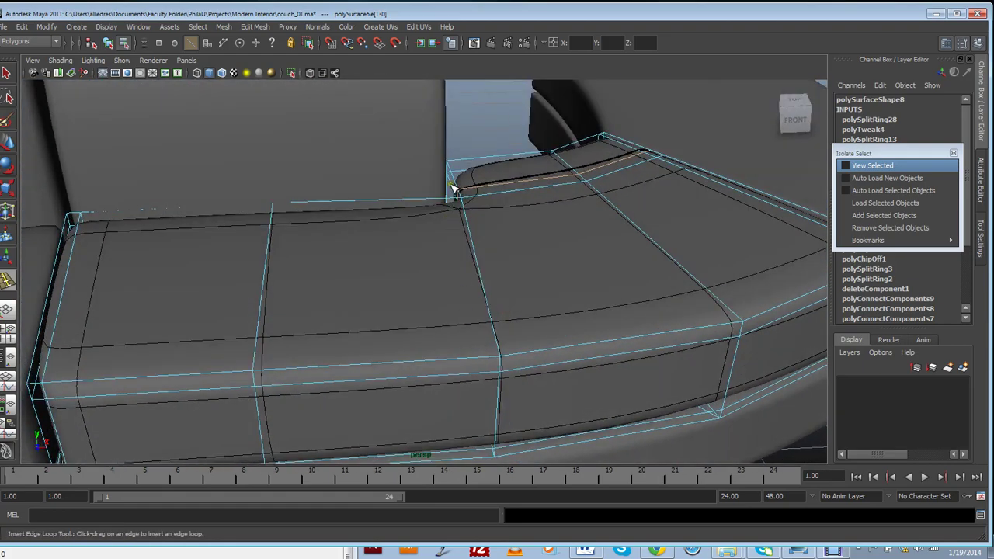
alt+drag(456, 395, 503, 299)
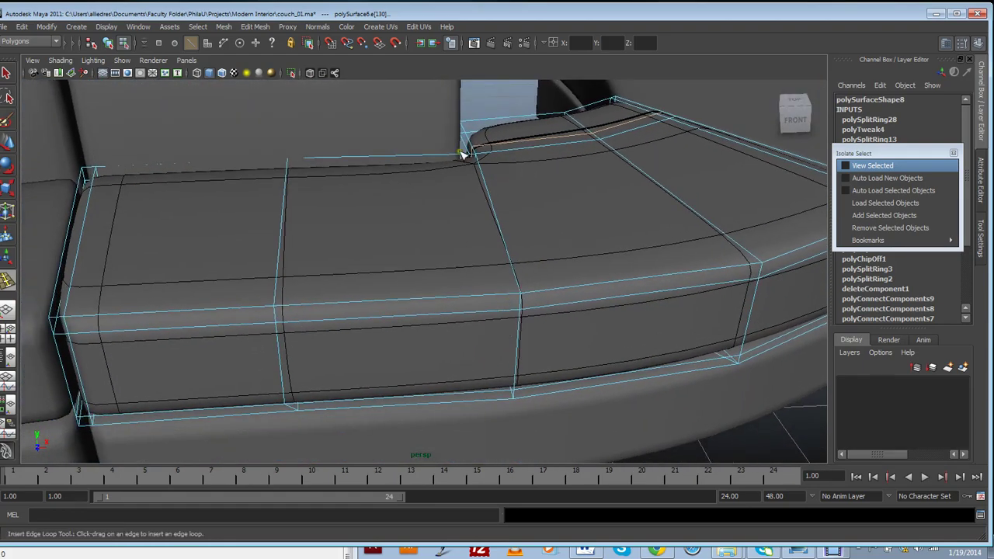
drag(461, 156, 508, 326)
scroll(504, 297, up, 2)
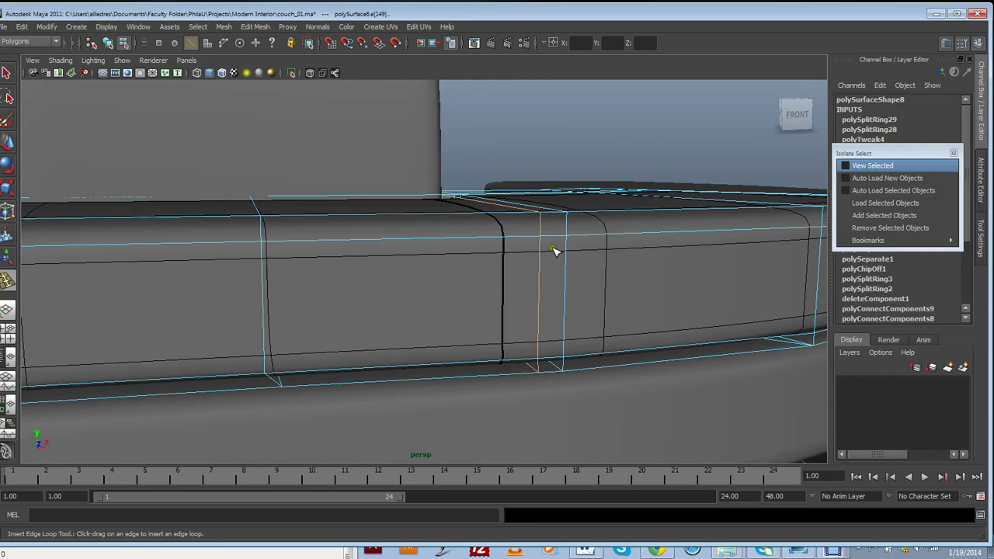
Leave the edge loop tool for the Move tool and show the cushion unsmoothed around the new crosswise loop
alt+drag(552, 264, 516, 303)
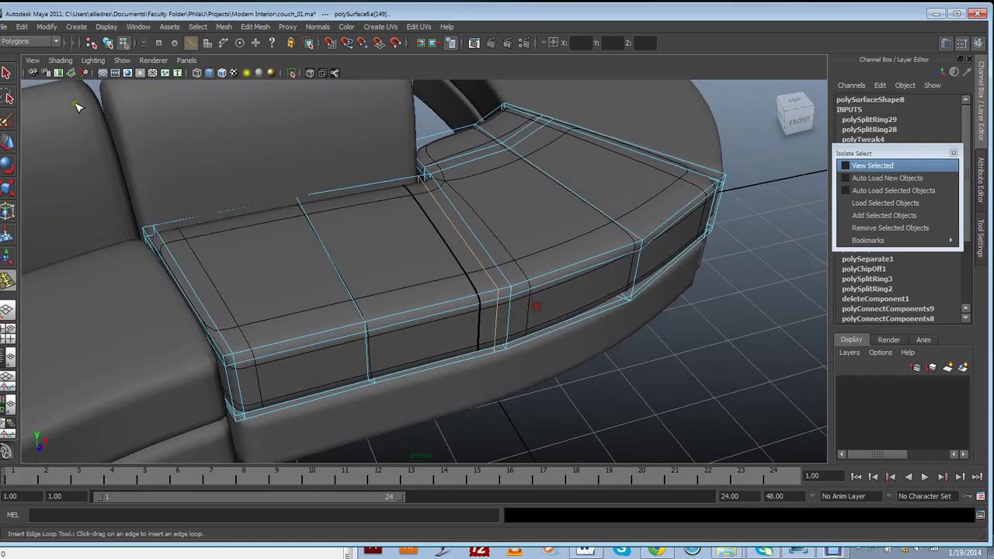
click(10, 143)
scroll(488, 330, up, 3)
alt+middle_drag(521, 366, 526, 335)
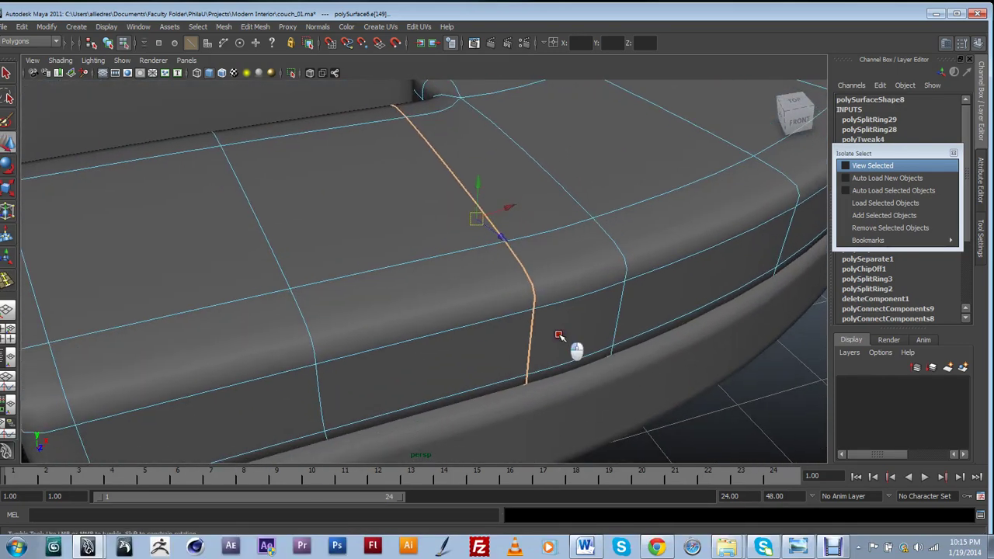
alt+drag(560, 335, 554, 329)
key(1)
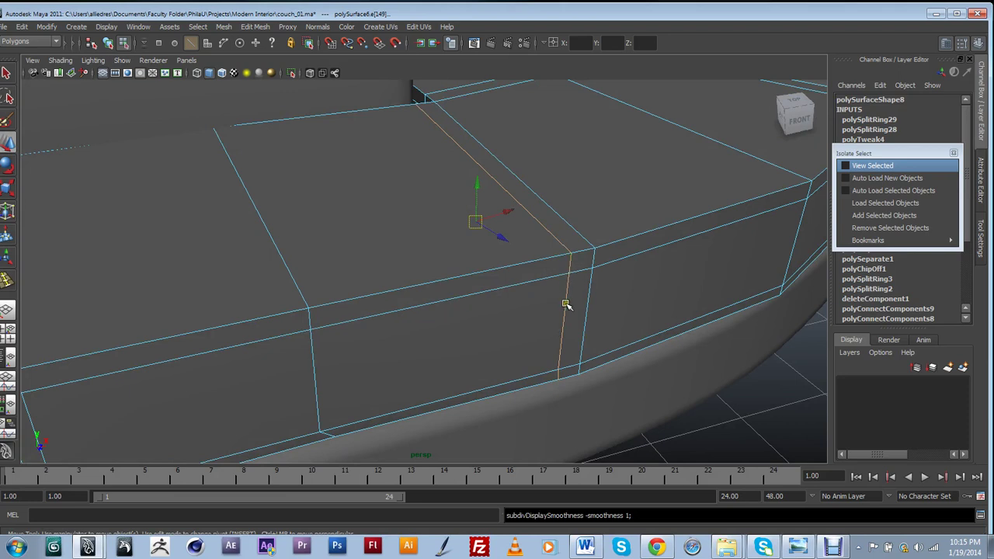
Select the new loop's edges on the cushion's front face and slide them away from the neighbouring loop with the Slide Edge Tool
click(568, 264)
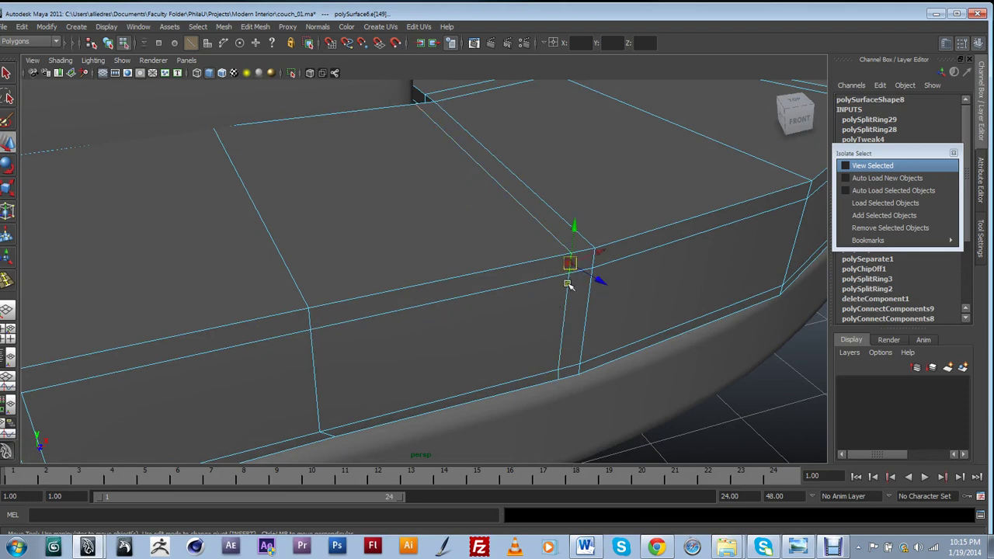
click(567, 317)
shift+click(562, 344)
click(557, 378)
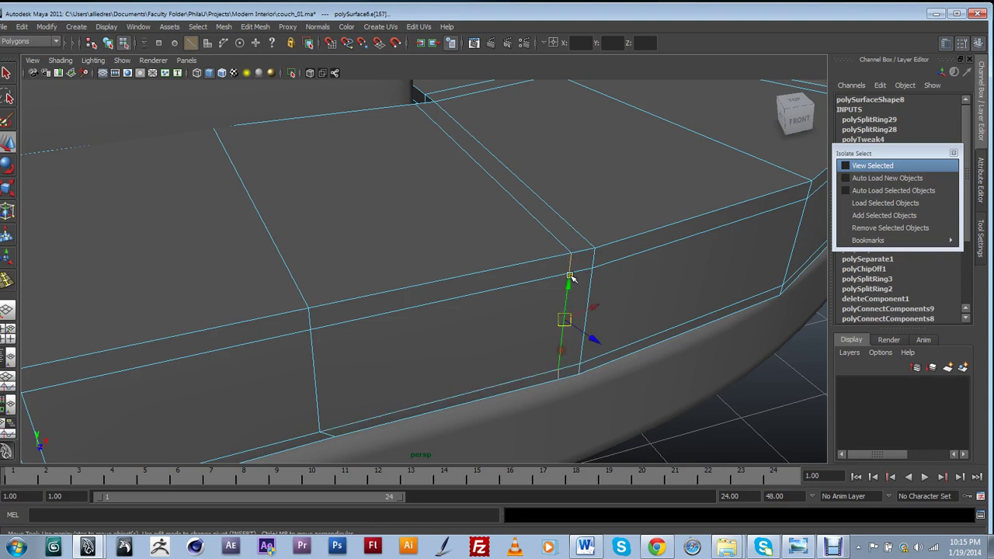
alt+drag(627, 306, 590, 349)
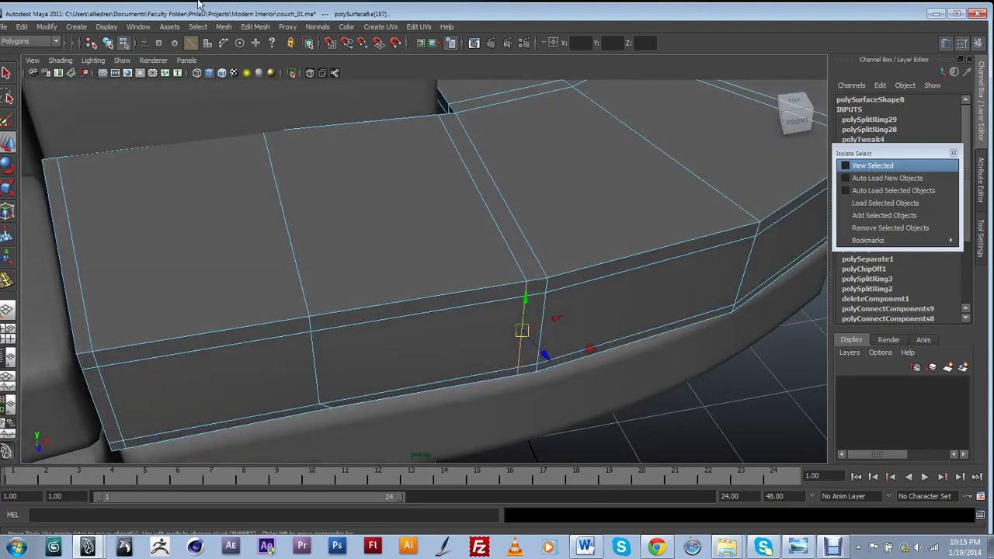
click(253, 27)
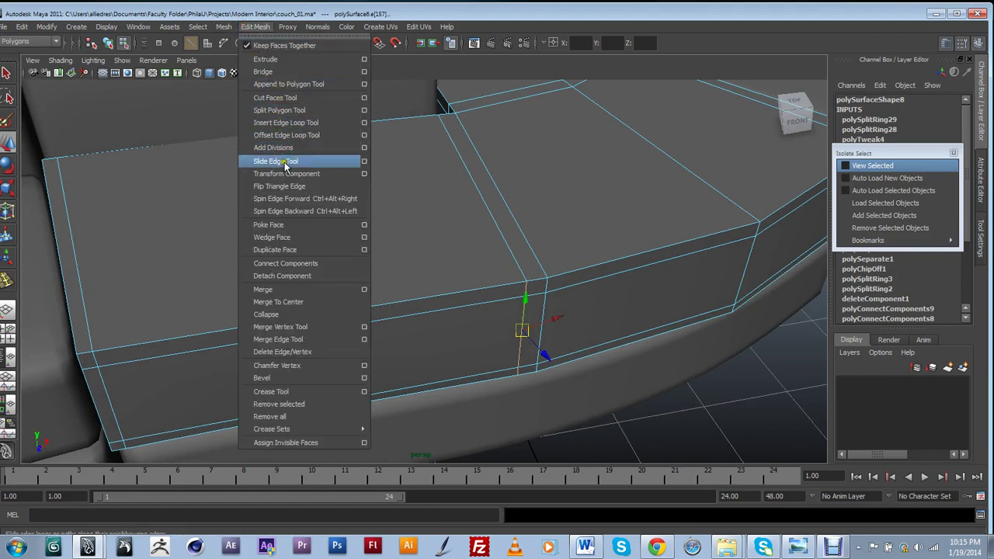
click(286, 161)
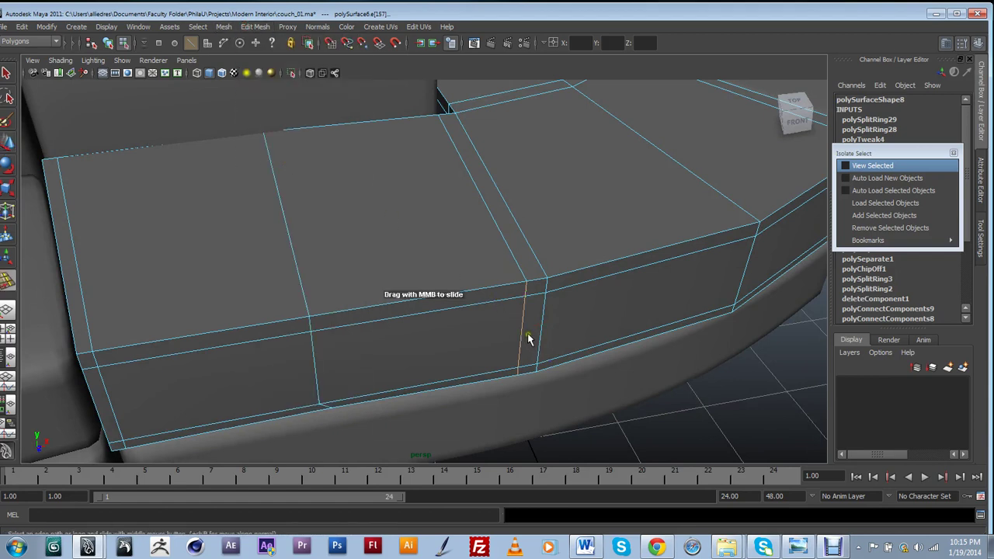
middle_drag(521, 338, 504, 334)
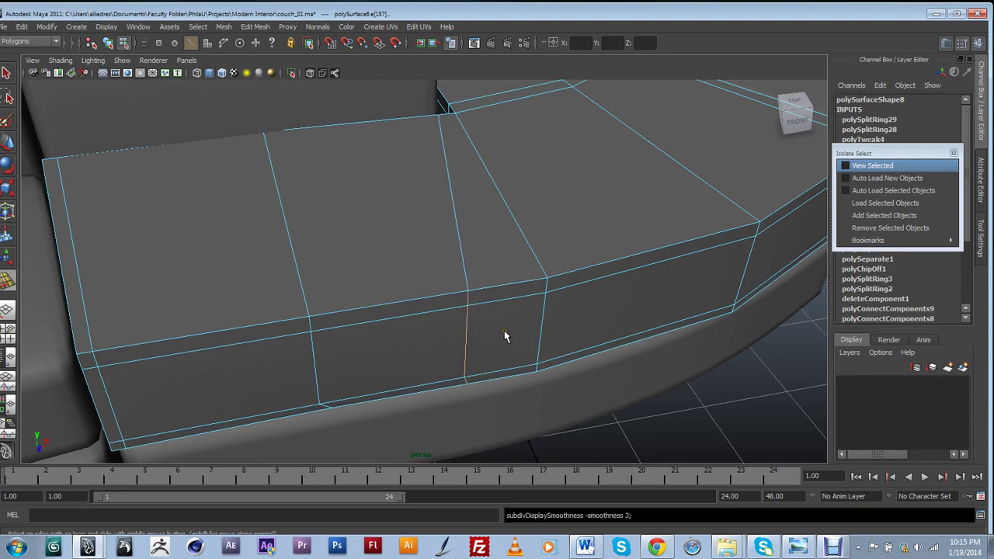
Return the cushion to smooth preview and check its front and back corner within the whole couch
key(3)
alt+drag(505, 335, 497, 289)
scroll(435, 291, down, 10)
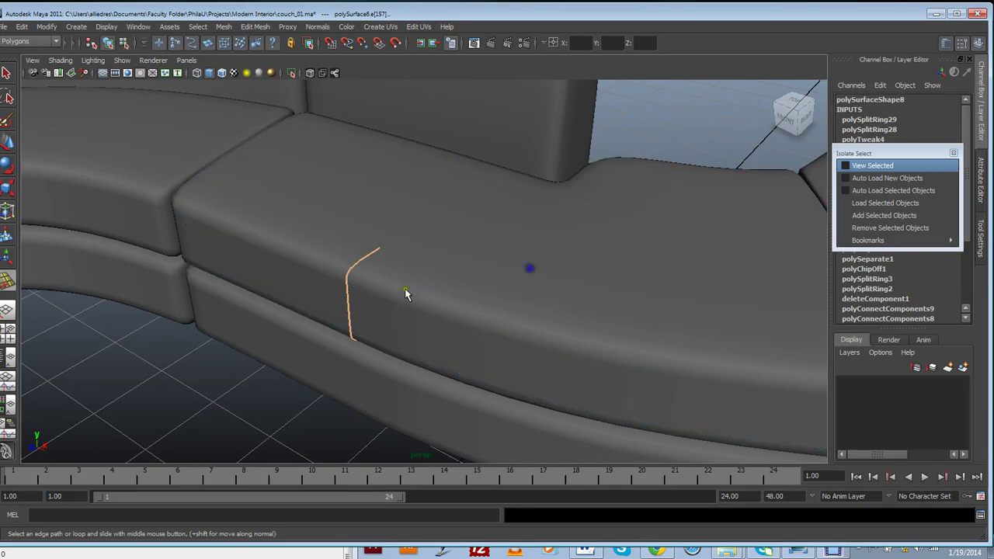
scroll(468, 308, up, 6)
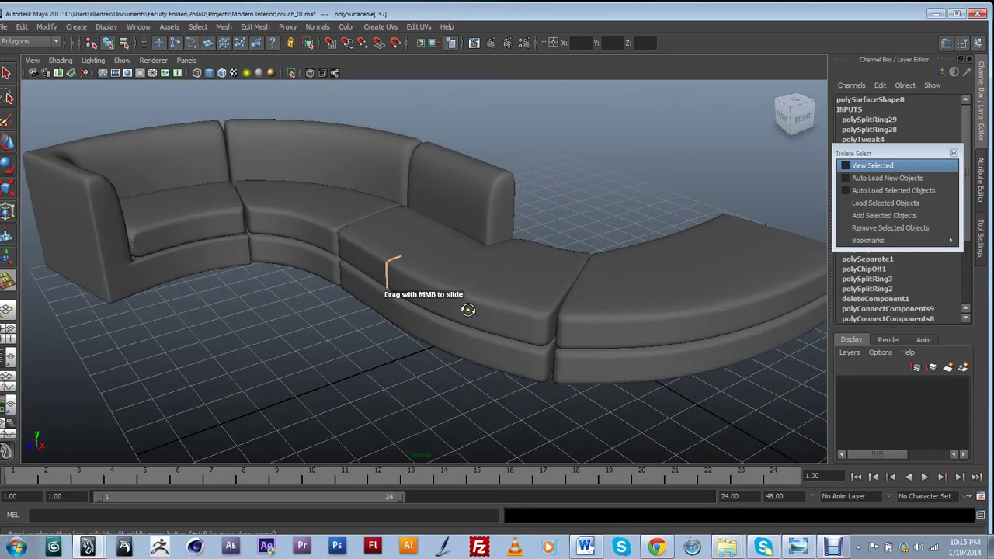
alt+drag(468, 308, 509, 311)
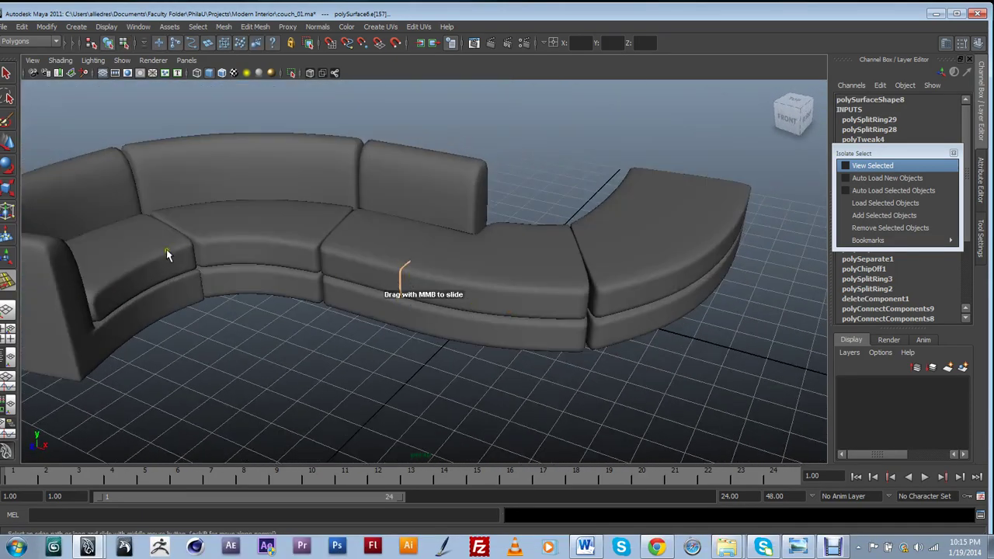
Leave the slide tool, clear the edge selection and save the couch scene
click(9, 142)
drag(201, 6, 221, 4)
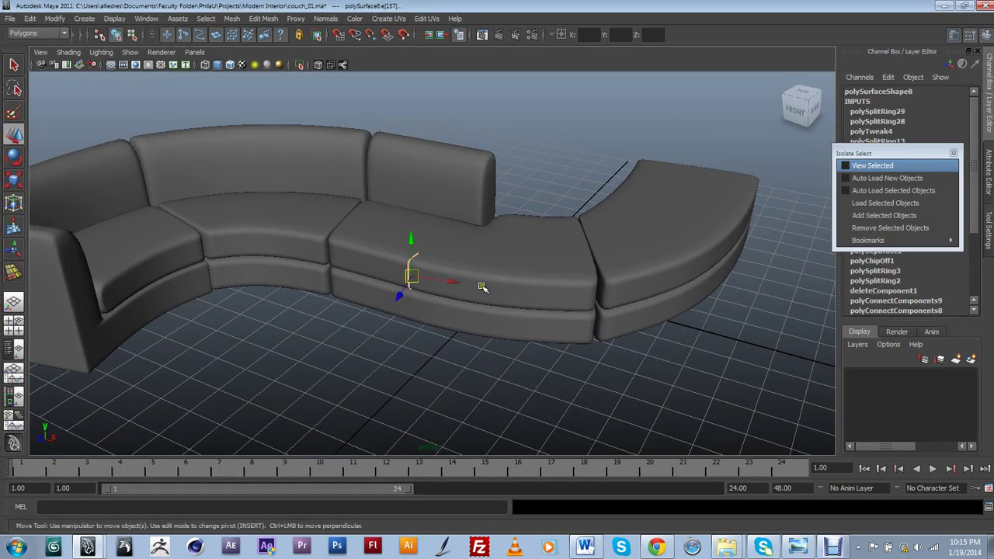
click(529, 185)
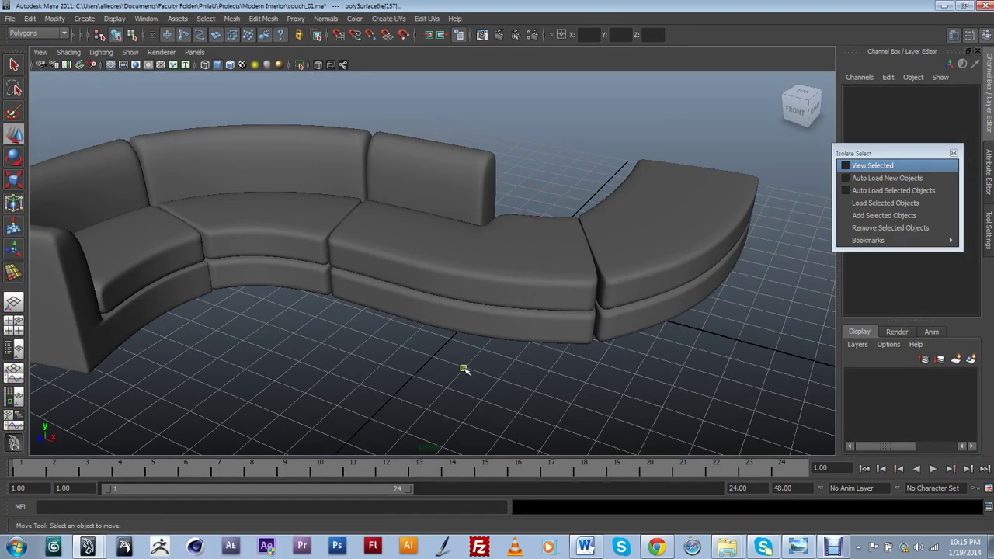
alt+drag(477, 390, 462, 333)
key(ctrl+s)
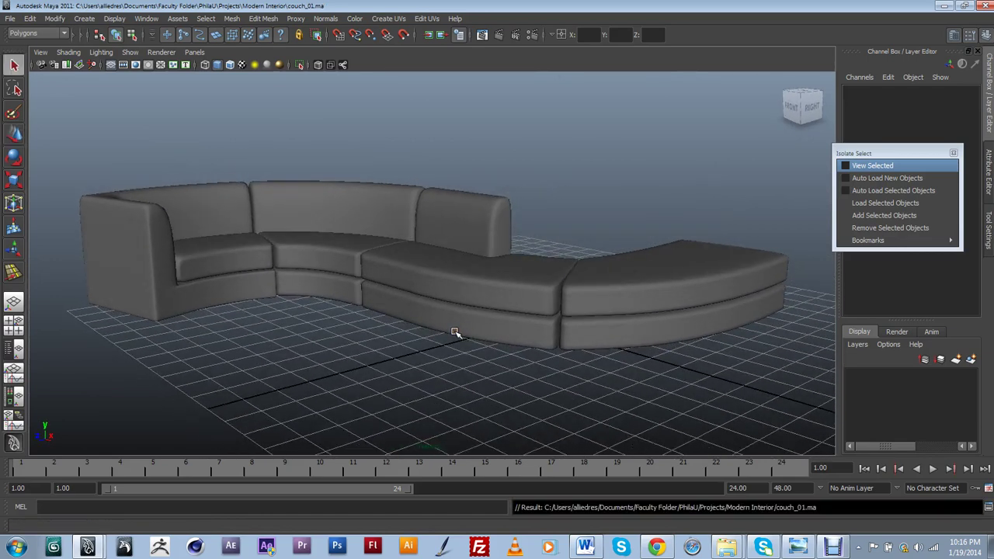
Examine the whole smoothed couch from several angles and compare its shape with the reference photo
mouse_move(455, 333)
alt+middle_down()
mouse_move(471, 334)
mouse_move(463, 346)
alt+middle_up()
alt+drag(463, 346, 487, 348)
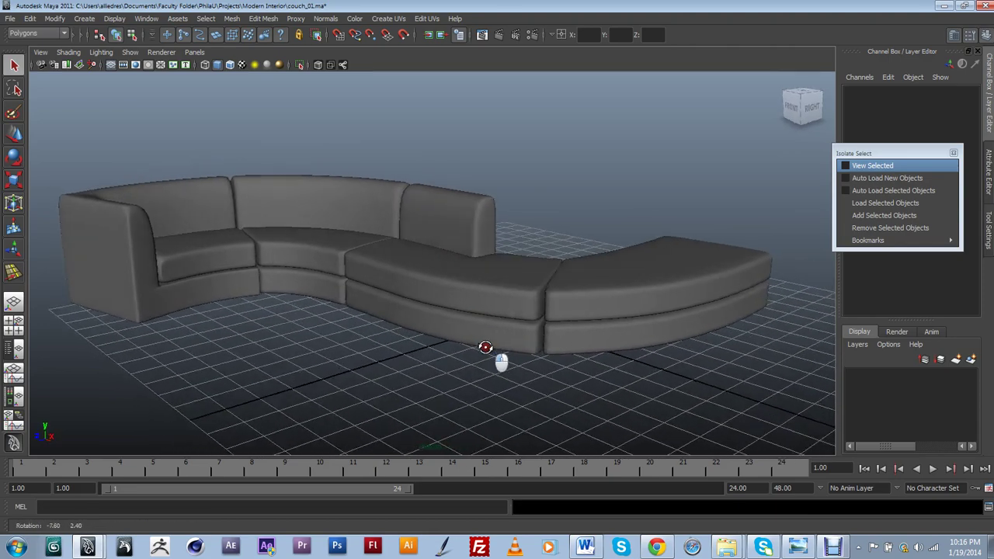
alt+middle_drag(451, 347, 469, 352)
alt+drag(468, 352, 422, 362)
alt+middle_drag(422, 361, 481, 362)
alt+drag(481, 362, 457, 362)
alt+middle_drag(458, 362, 458, 311)
alt+drag(458, 312, 461, 334)
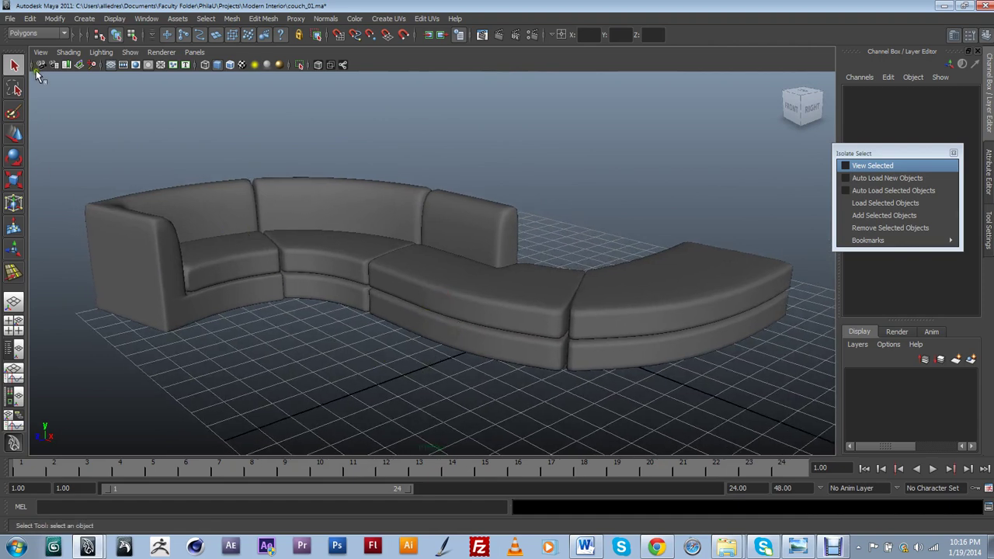
mouse_move(531, 287)
alt+mouse_down()
mouse_move(526, 271)
mouse_move(564, 284)
mouse_move(538, 293)
alt+mouse_up()
click(797, 546)
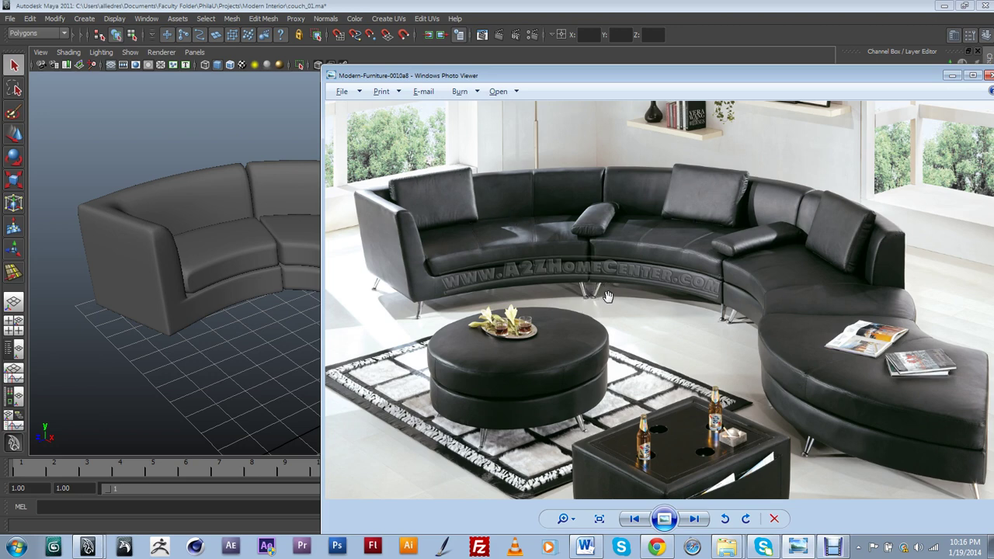
click(953, 75)
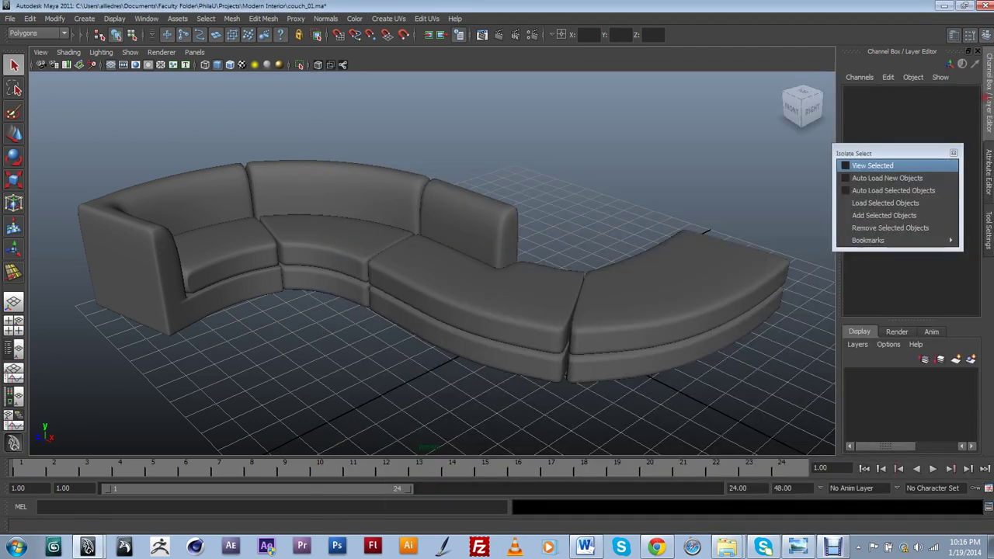